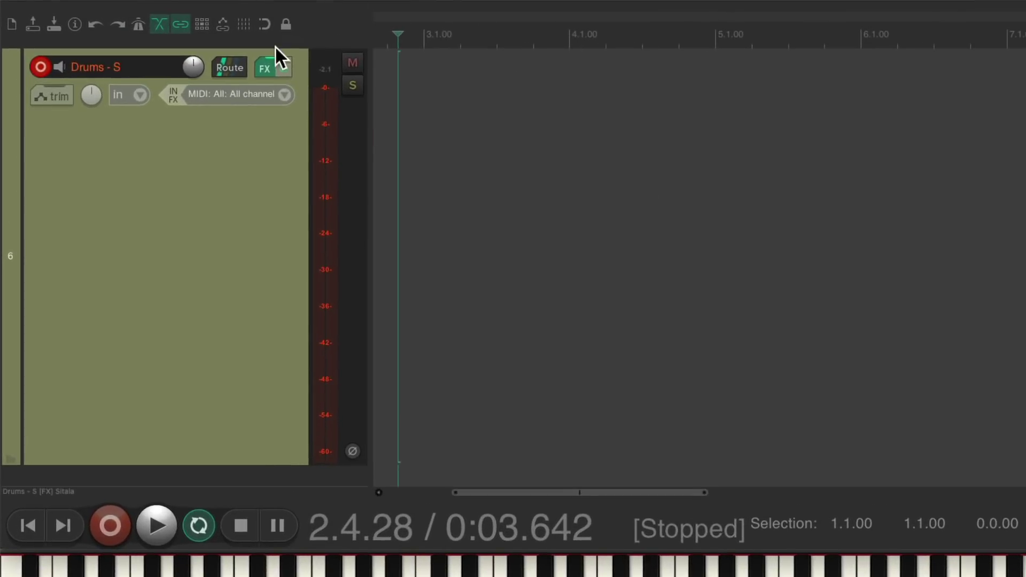
Open the drum sampler on the Drums - S track and audition the Kick 19, Snare 26, Hi Hat 35 and R8 Hats-05 pads.
left_click(211, 56)
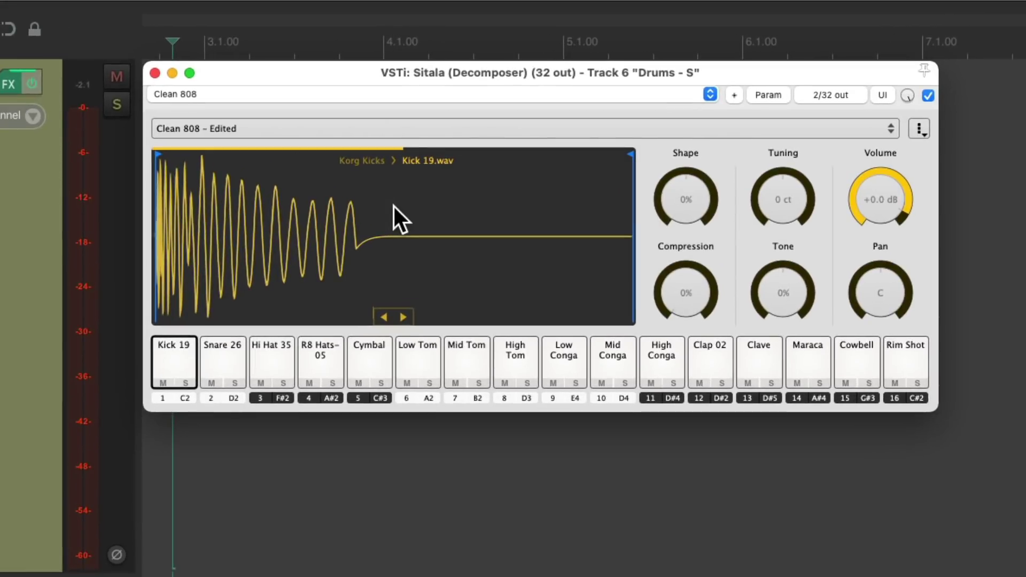
left_click(162, 373)
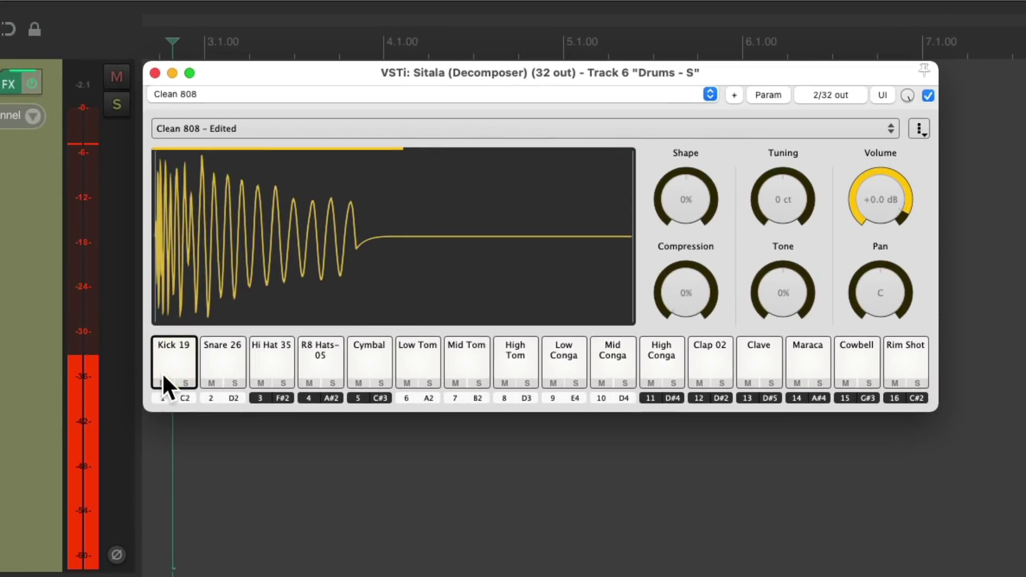
left_click(220, 368)
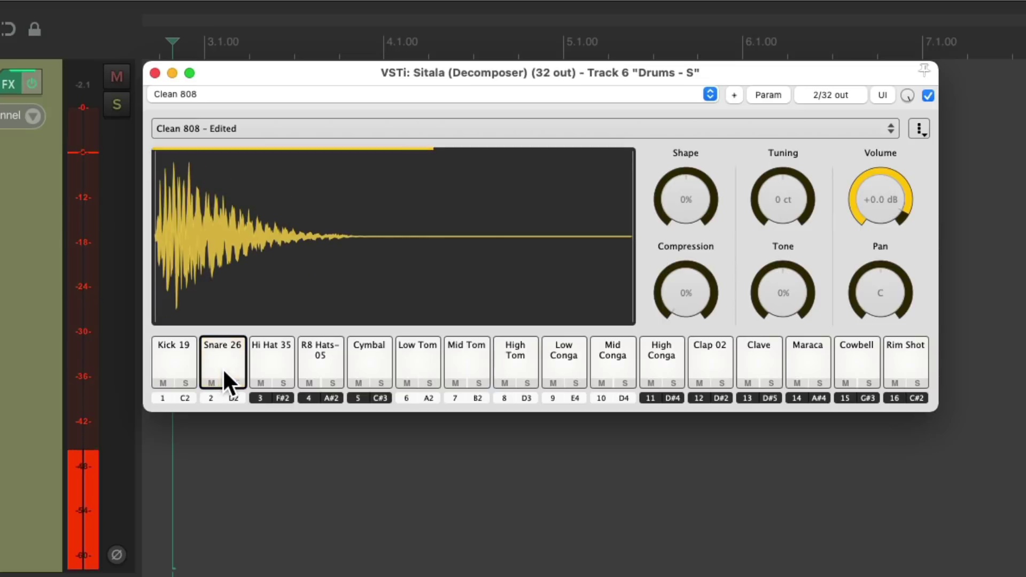
left_click(269, 367)
left_click(313, 367)
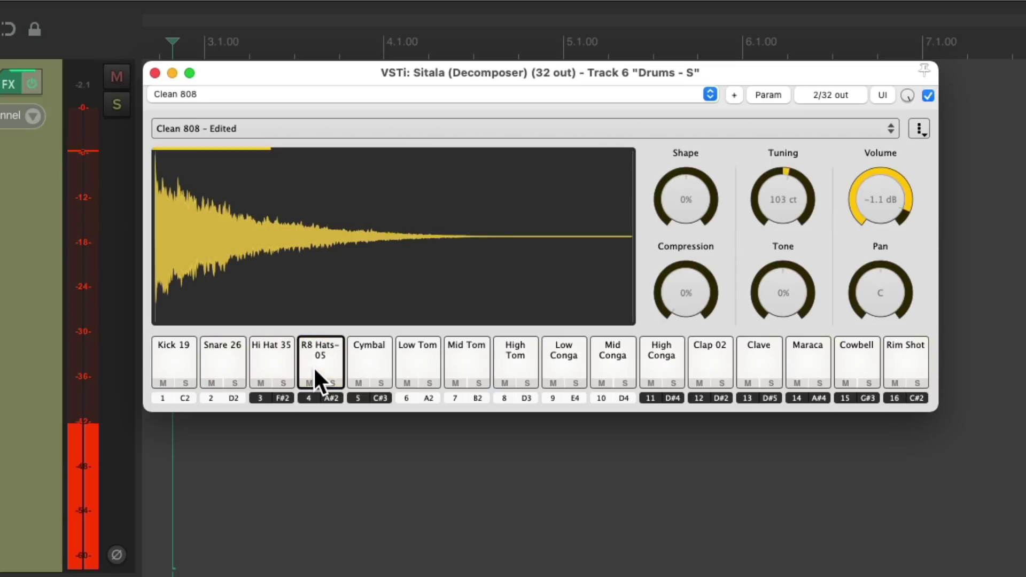
mouse_move(216, 149)
left_click(155, 73)
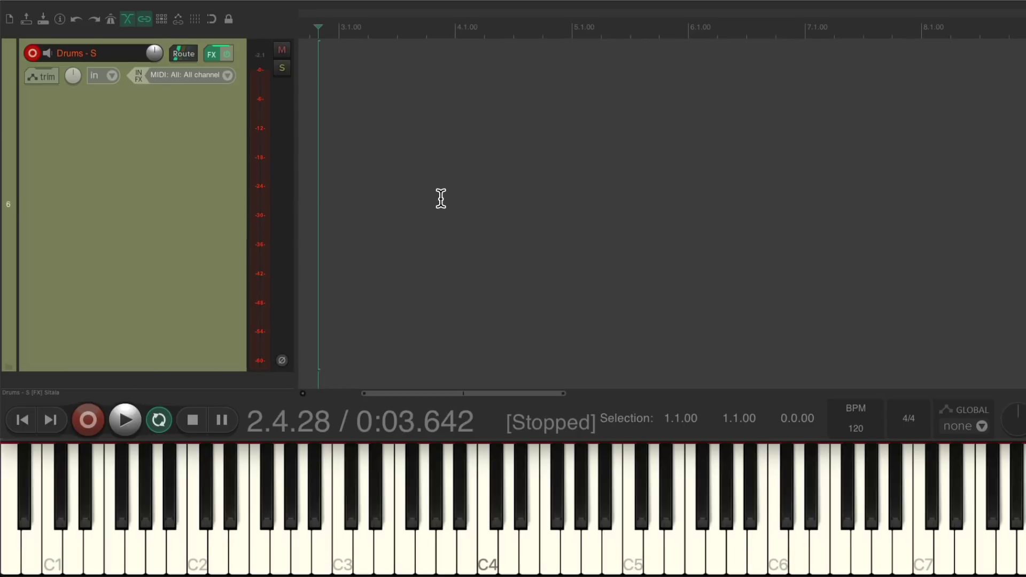
Record a kick and snare MIDI performance on the Drums - S track and play it back.
key("ctrl+r")
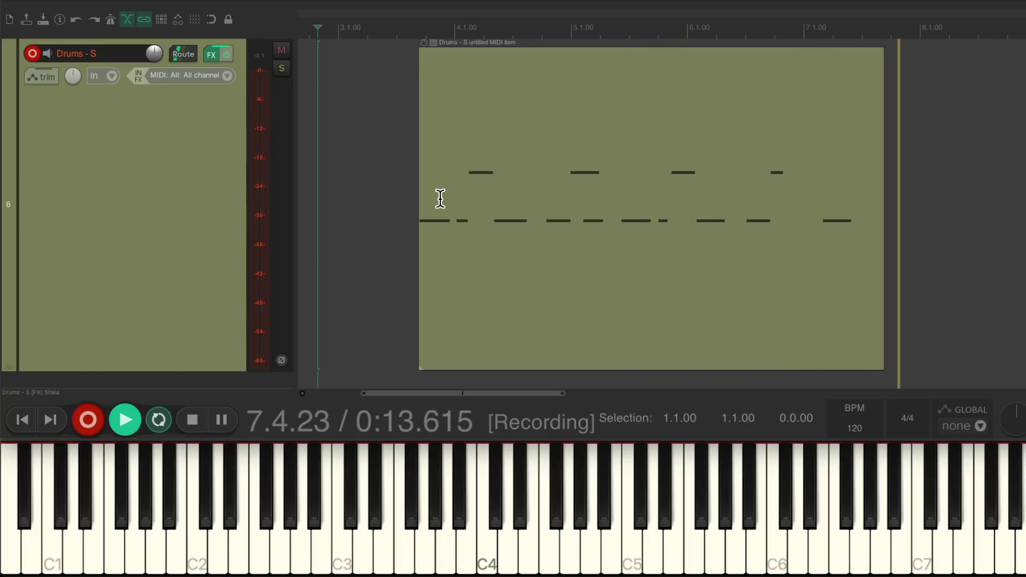
key("space")
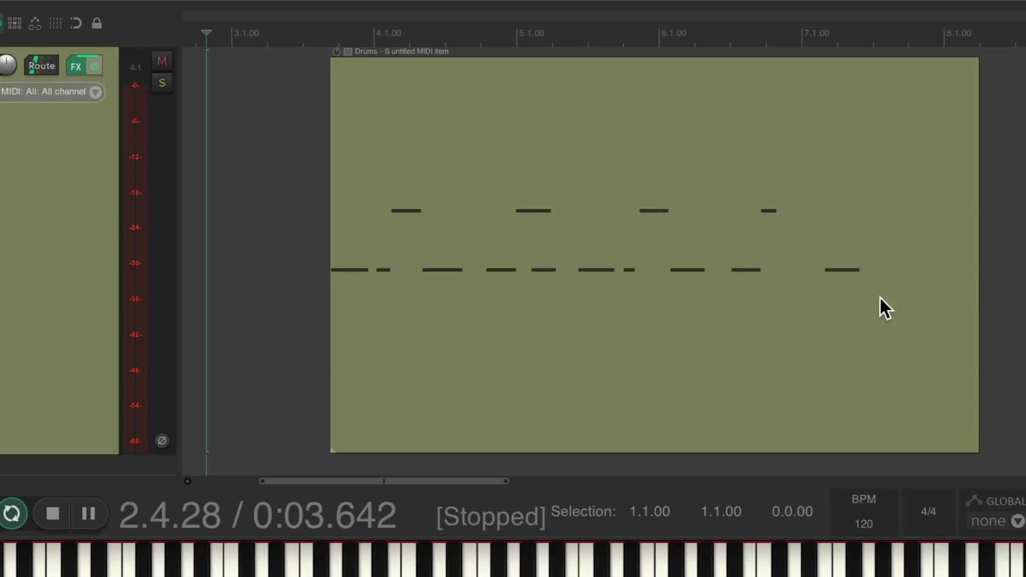
key("space")
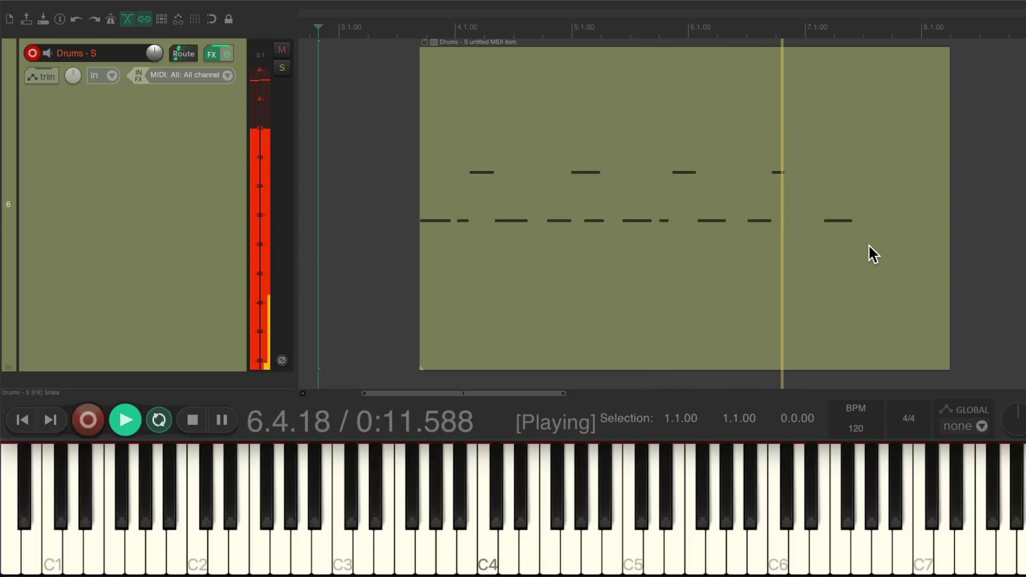
key("space")
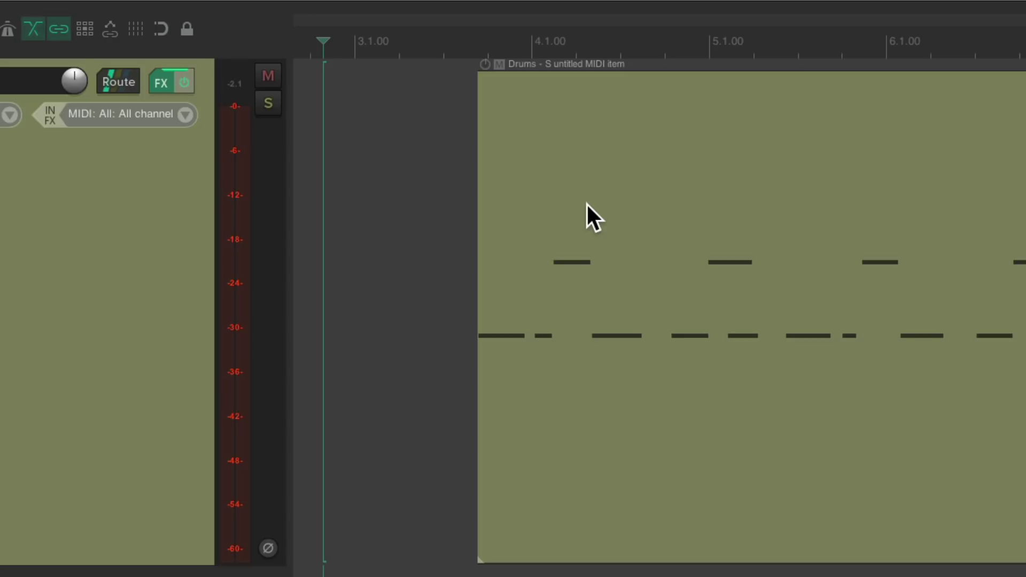
Move the recorded MIDI item earlier to about measure 3 and extend its start to slightly before 3.1.00.
scroll(586, 203, "left", 3)
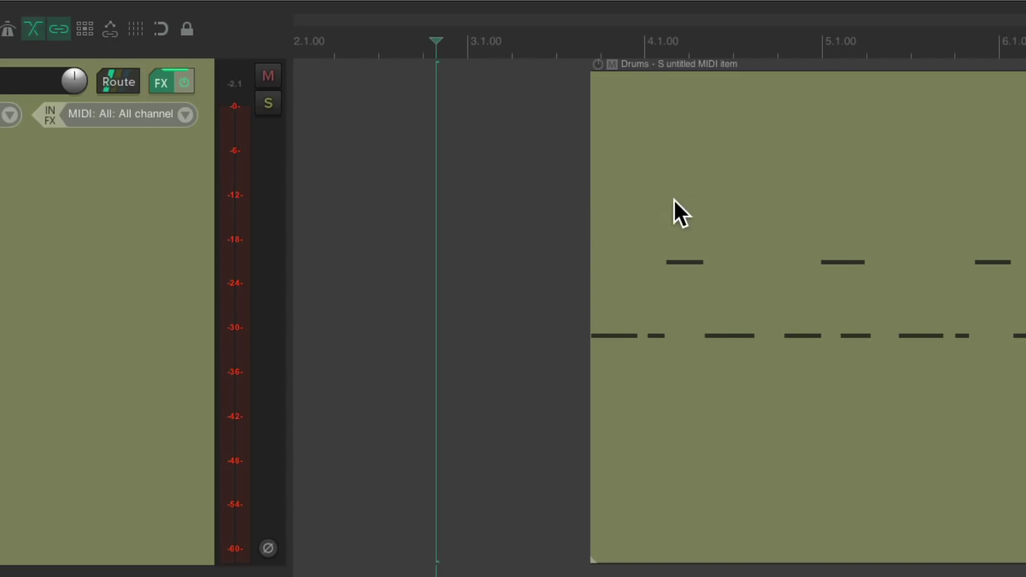
left_click_drag(674, 197, 560, 213)
scroll(458, 307, "up", 2)
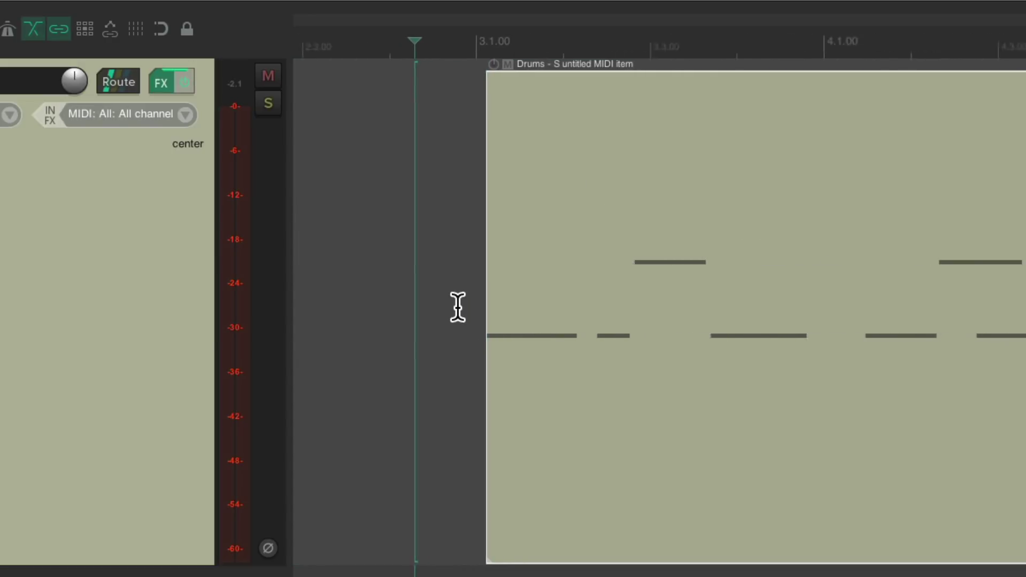
scroll(458, 307, "up", 2)
left_click_drag(505, 321, 431, 343)
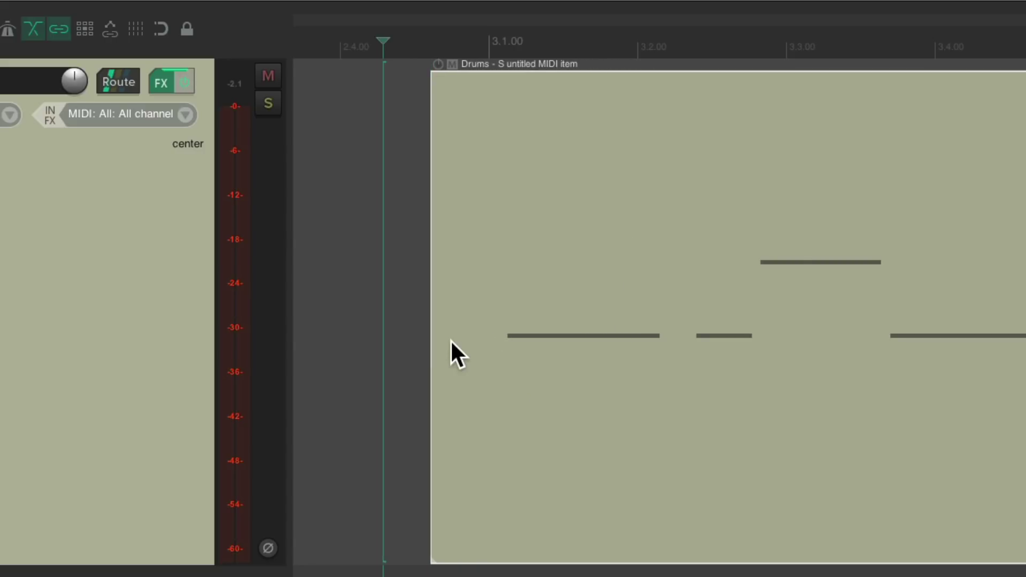
scroll(451, 337, "up", 3)
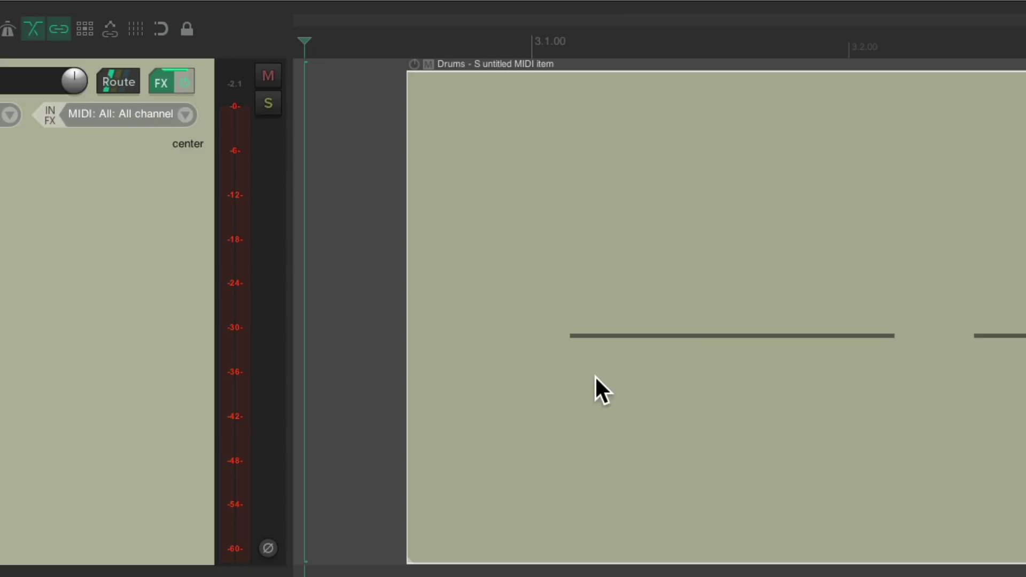
Enable snapping and the grid lines, and trim the MIDI item's start to 3.1.00.
left_click_drag(657, 194, 672, 200)
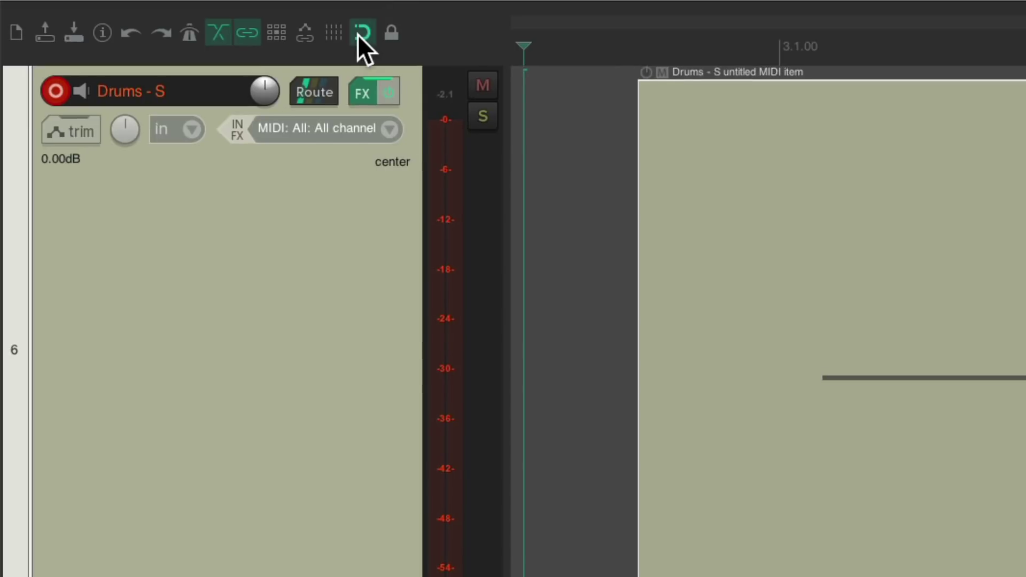
left_click(332, 32)
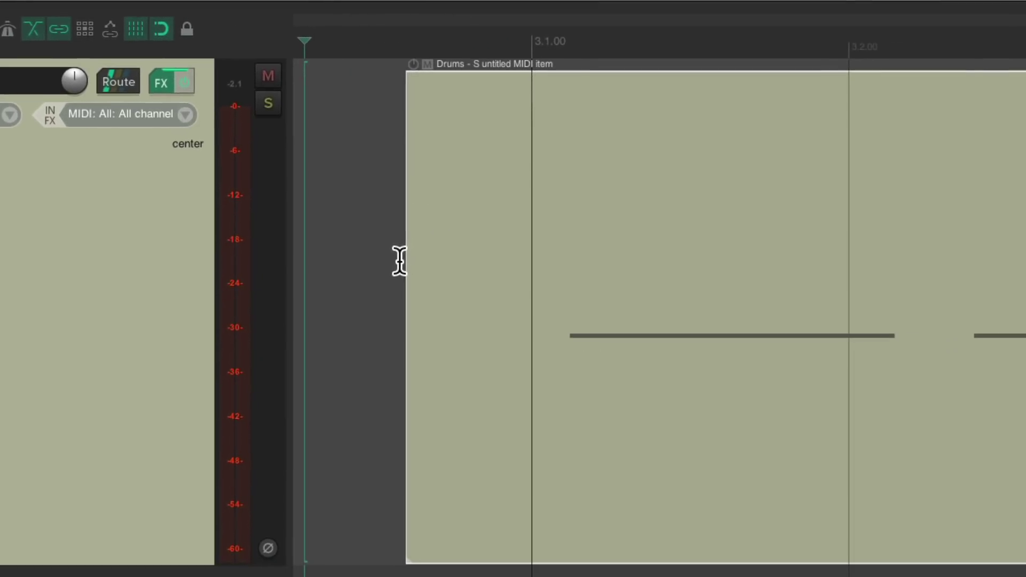
left_click_drag(405, 262, 525, 300)
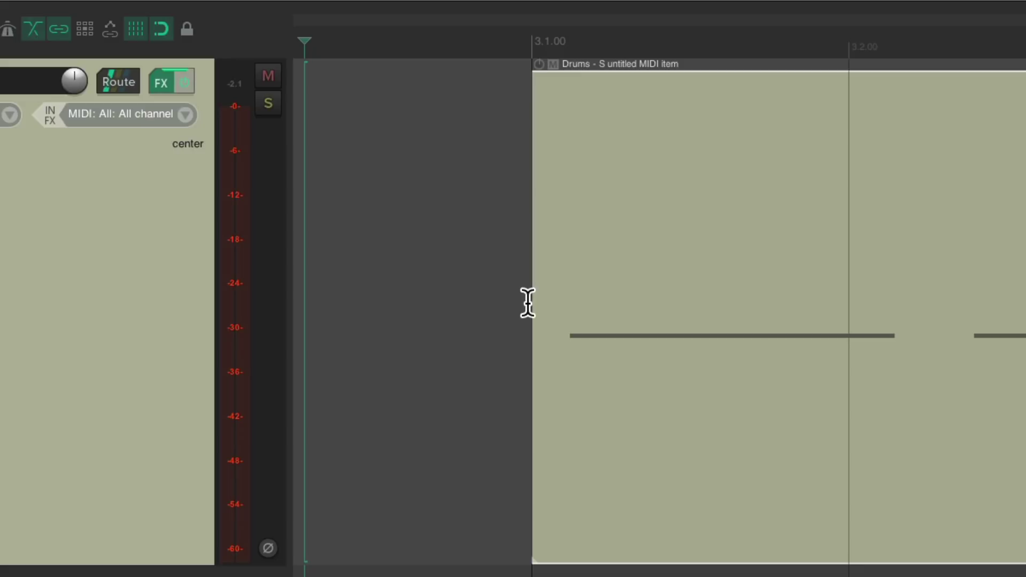
Cut all notes in the drum item's MIDI editor and paste them back so the first kick starts exactly at measure 3.
double_click(723, 215)
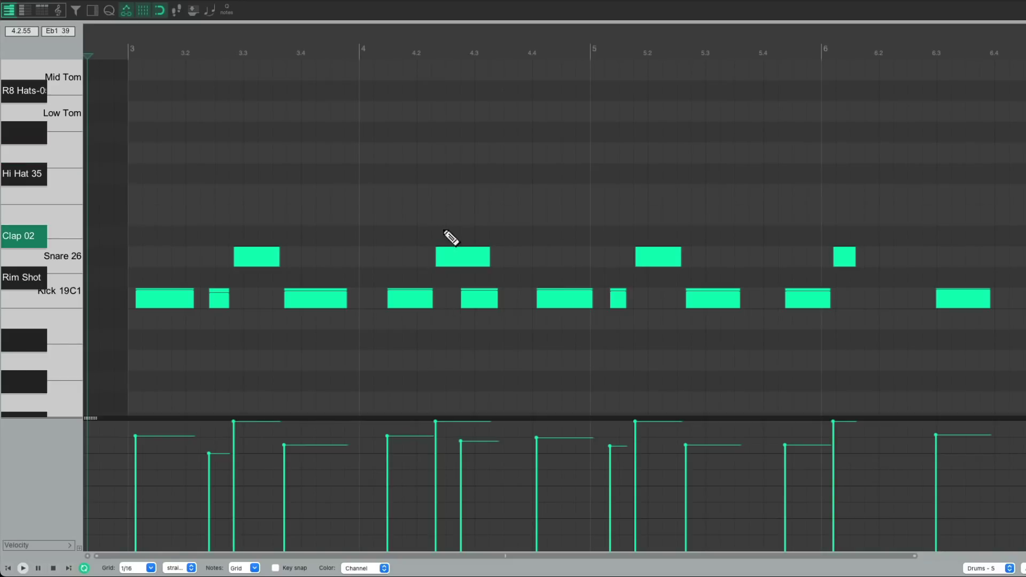
key("super+a")
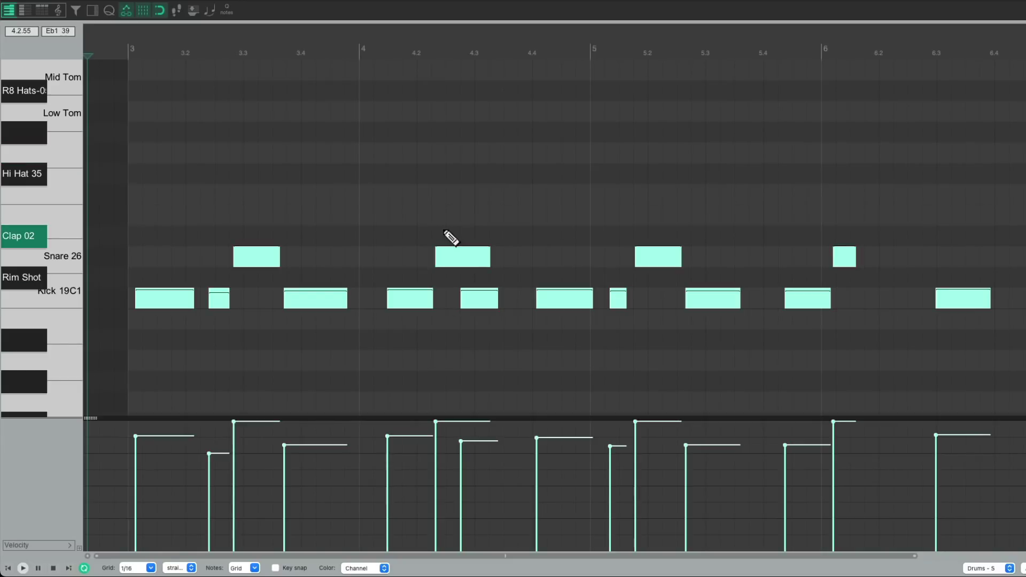
key("Delete")
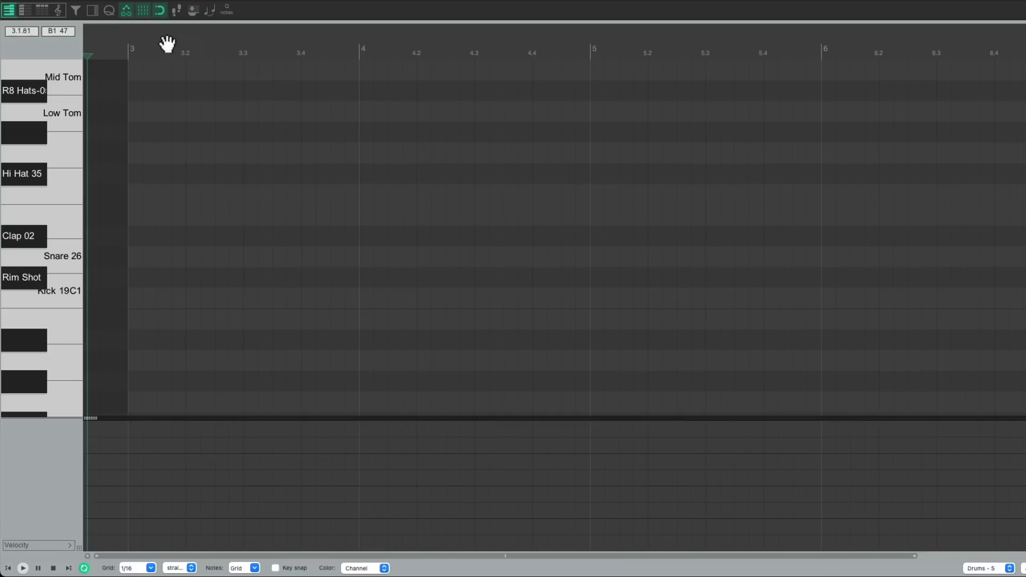
left_click(131, 48)
key("super+v")
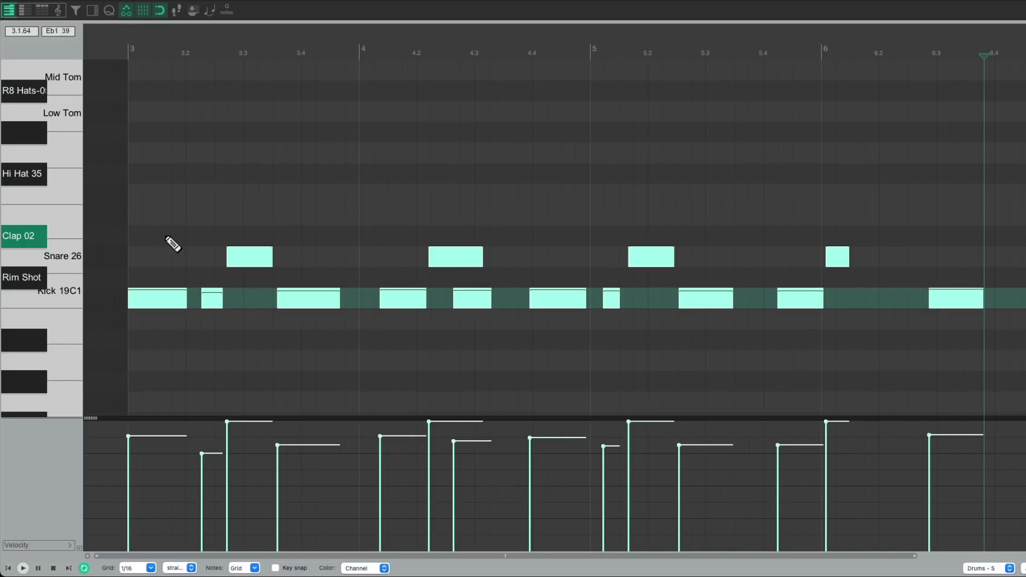
key("Escape")
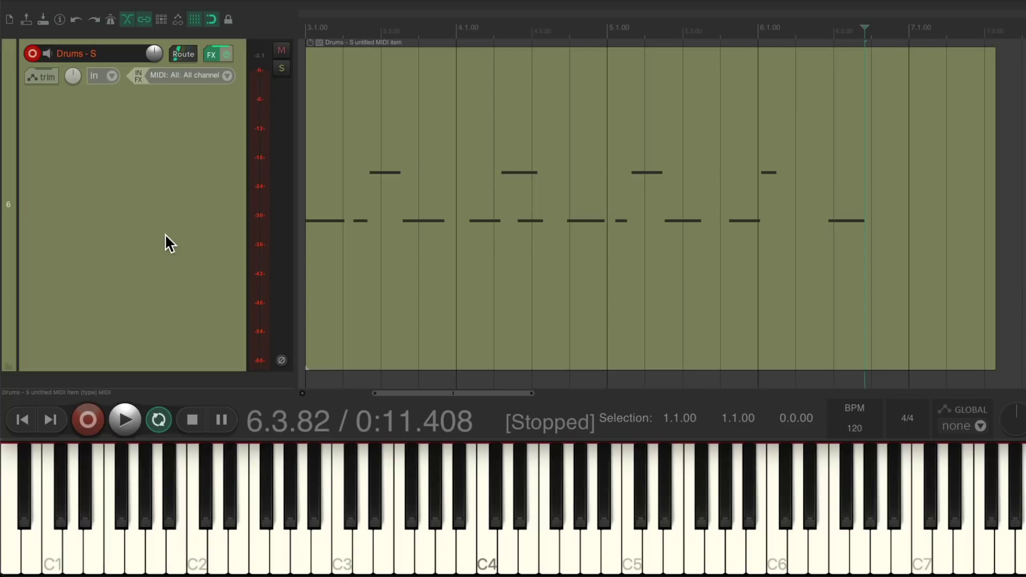
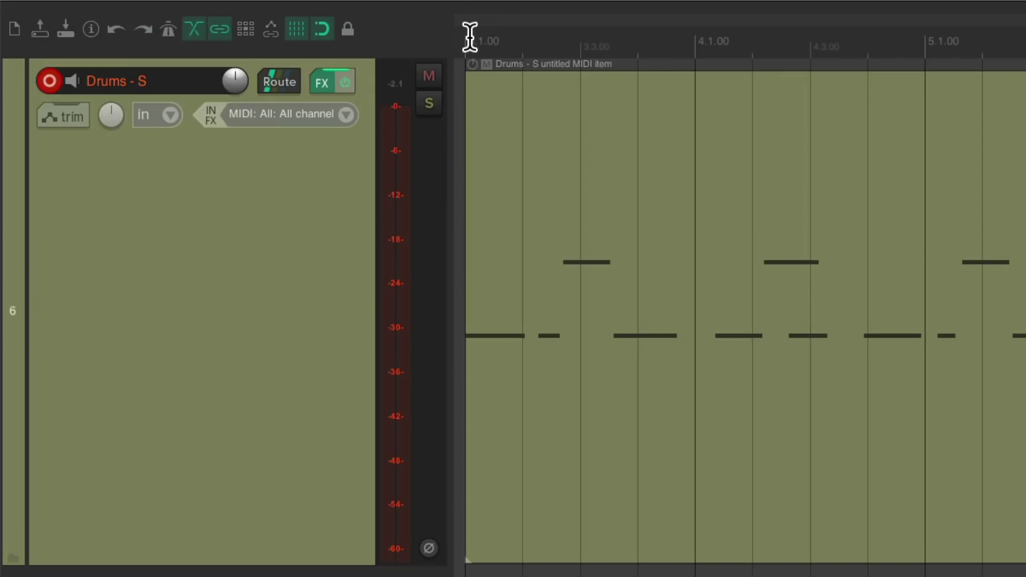
Insert a 120 BPM tempo marker at the start of the drum item, at 3.1.00.
left_click(317, 28)
key("shift+c")
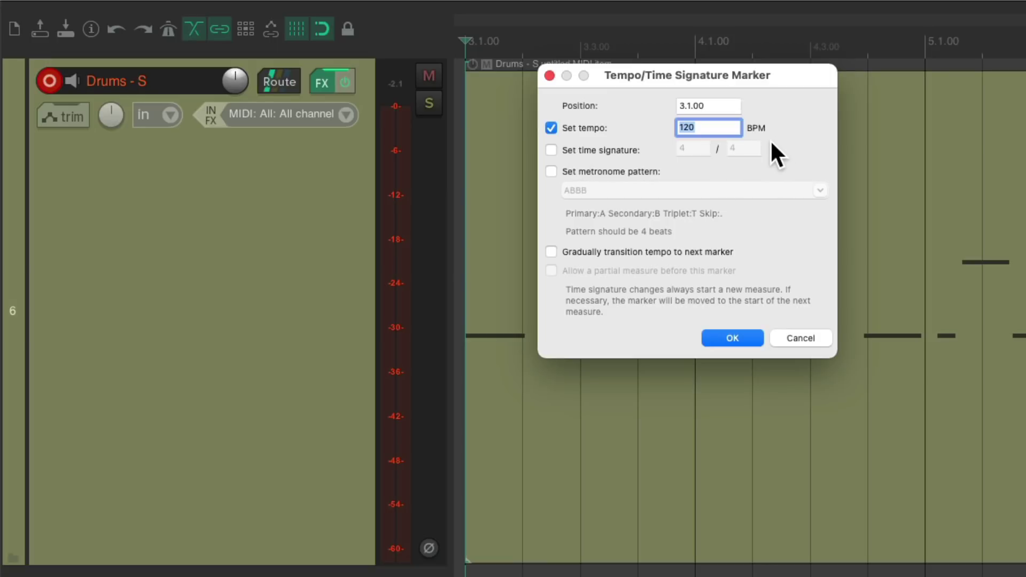
left_click(737, 335)
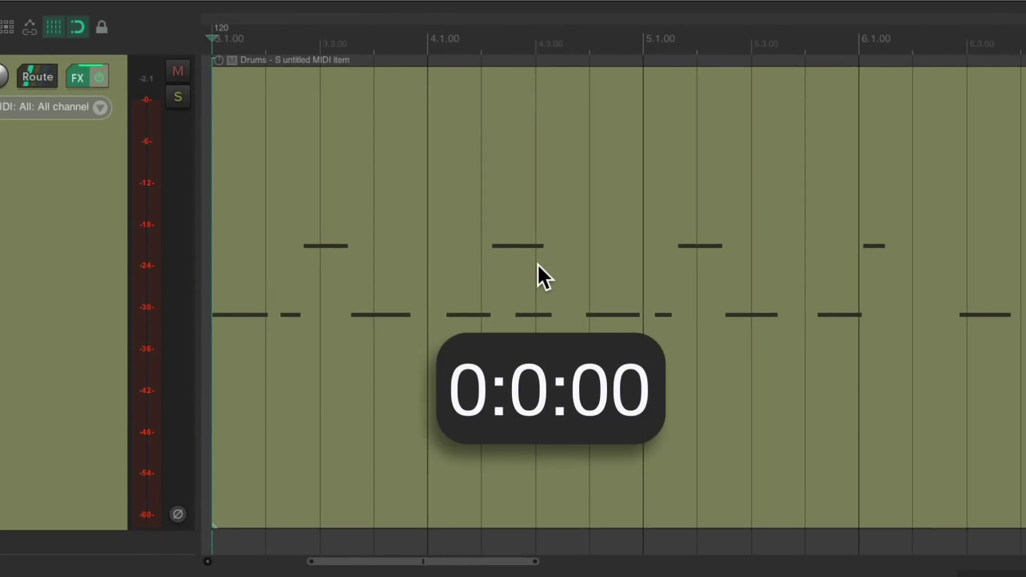
Play back the drum part to count its bars, and insert a 120 BPM tempo marker at 5.1.00.
key("space")
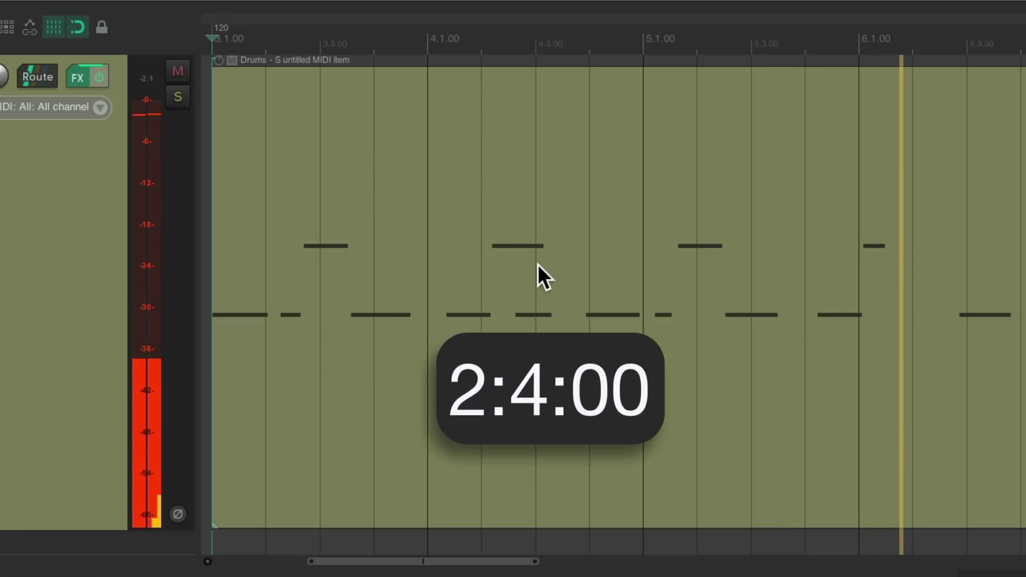
key("space")
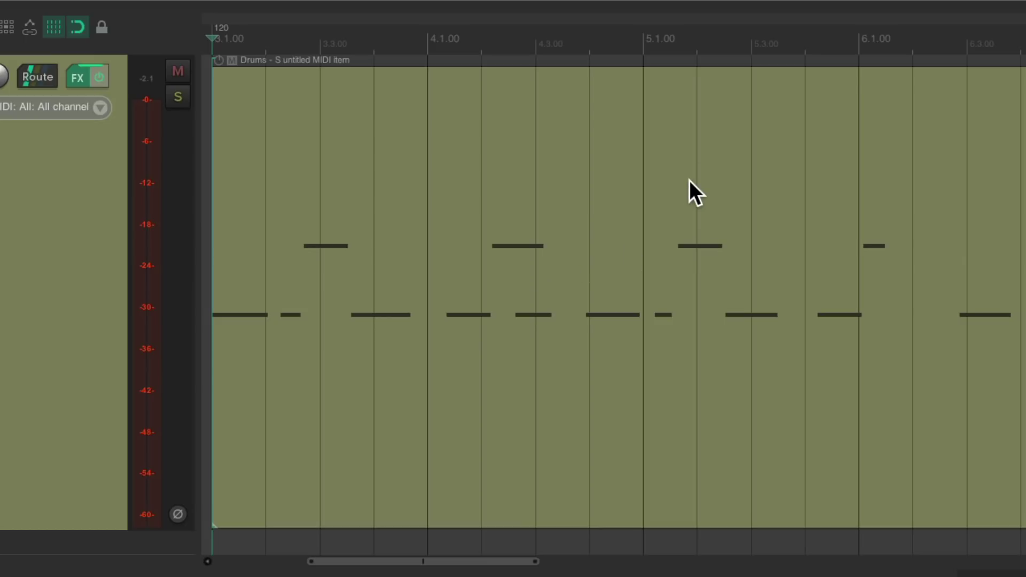
left_click(646, 46)
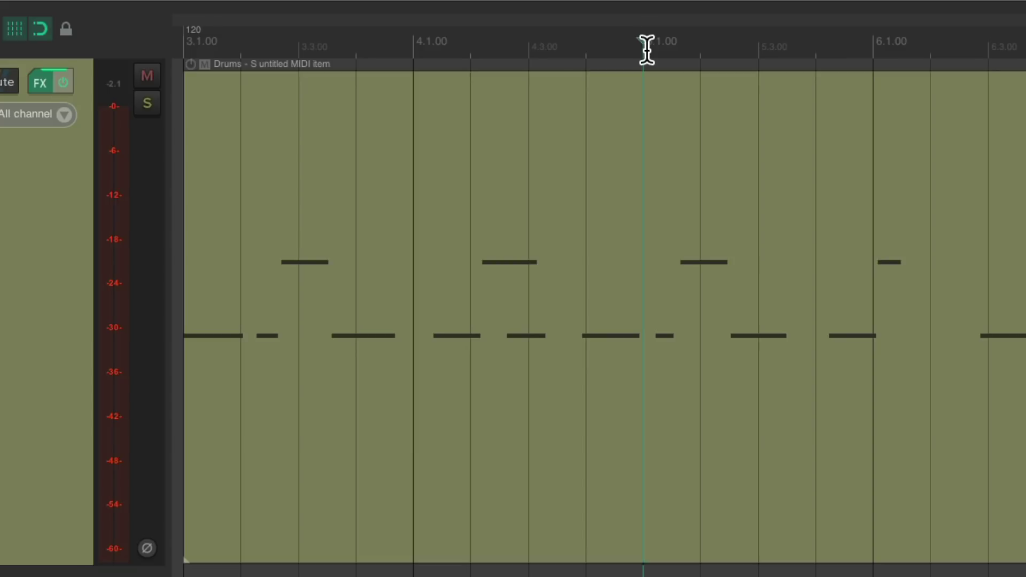
key("shift+c")
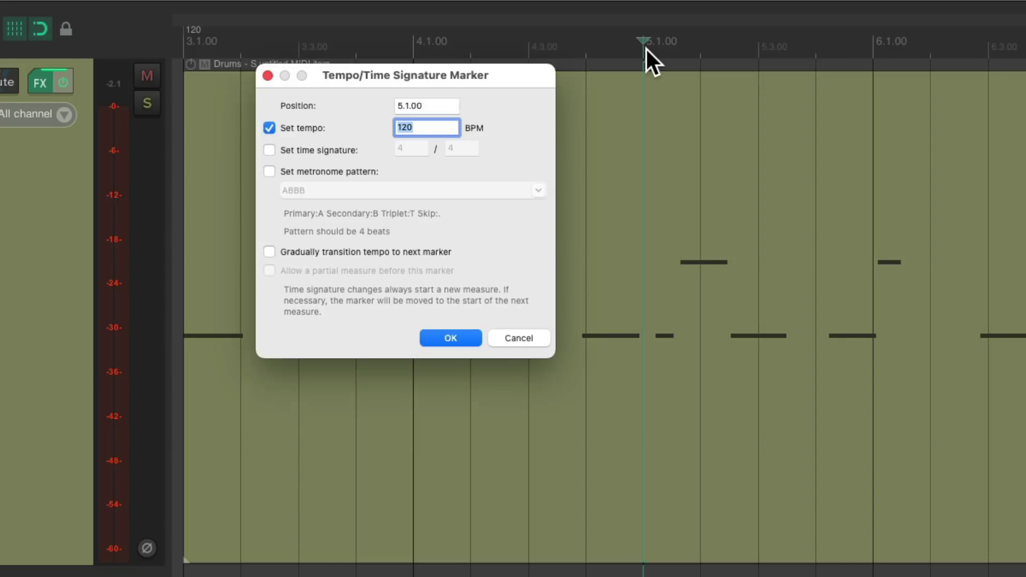
key("Return")
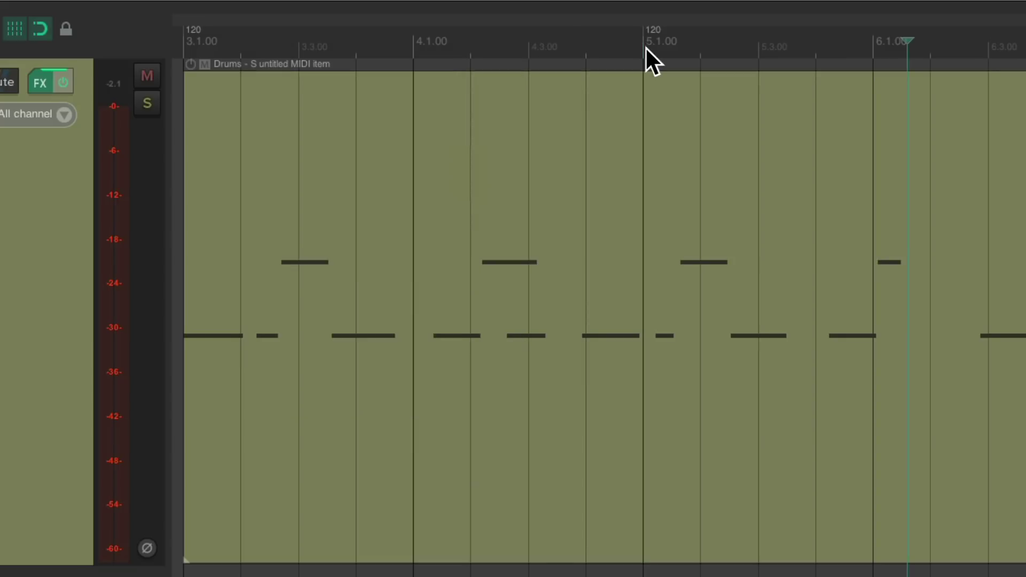
Set the drum item's timebase to Time and have its MIDI source ignore the project tempo, using 120 BPM in 4/4.
right_click(462, 159)
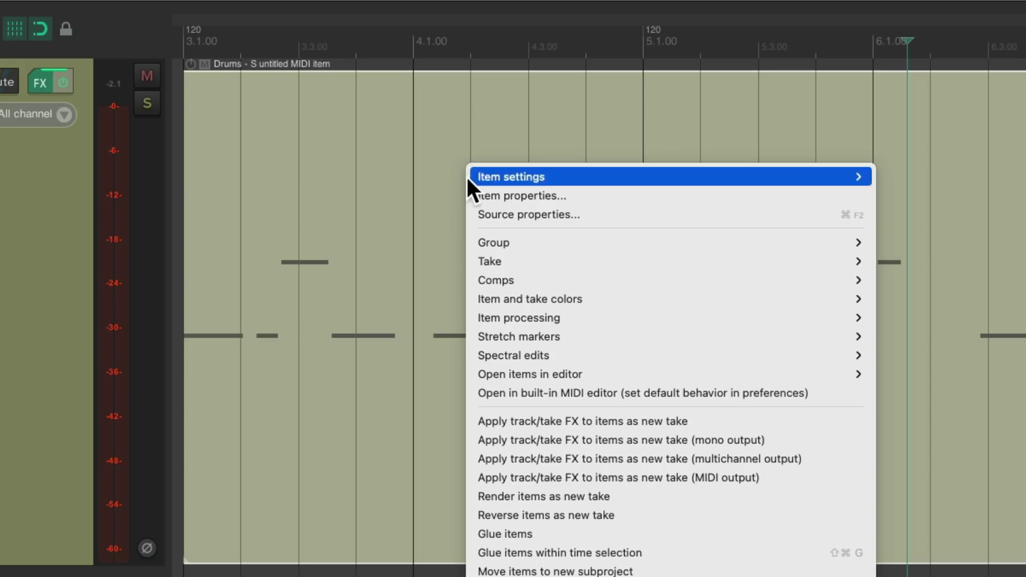
left_click(473, 196)
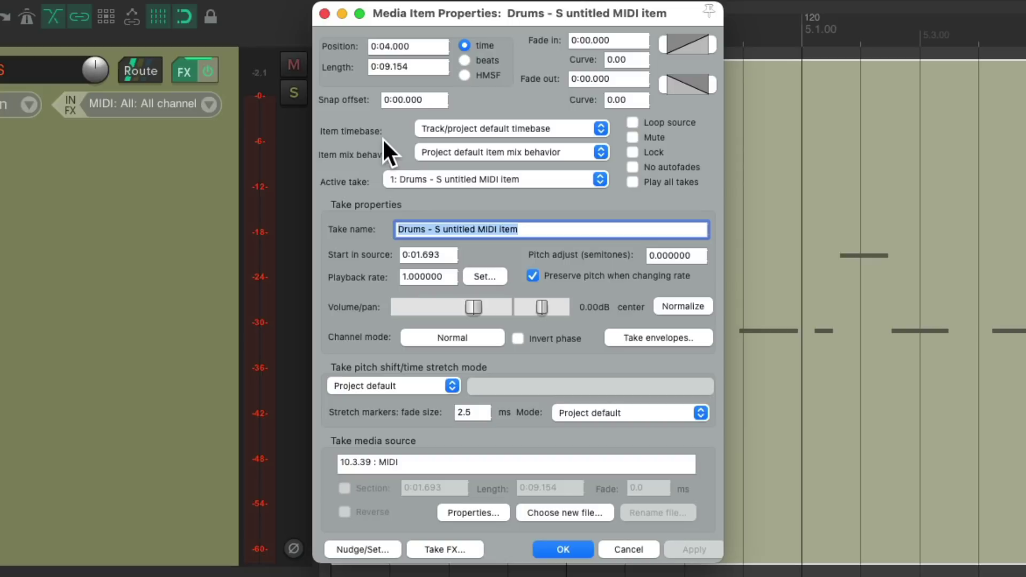
left_click(479, 126)
left_click(515, 142)
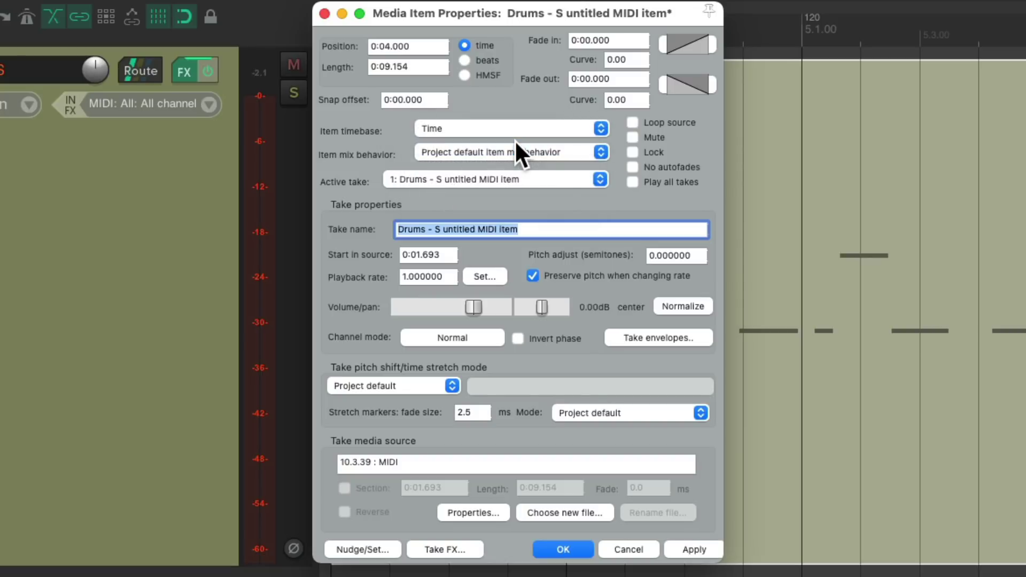
left_click(488, 513)
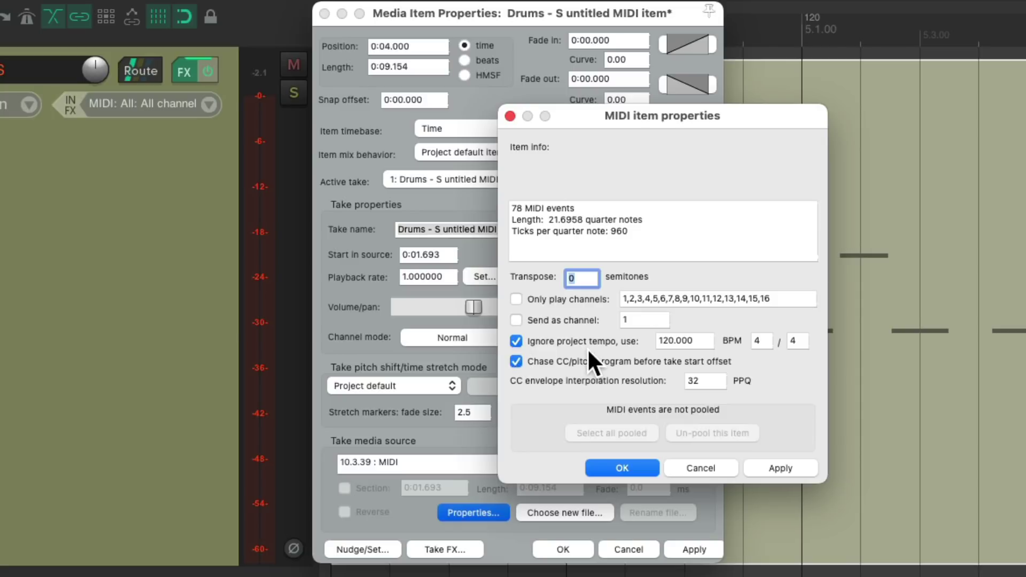
left_click(622, 468)
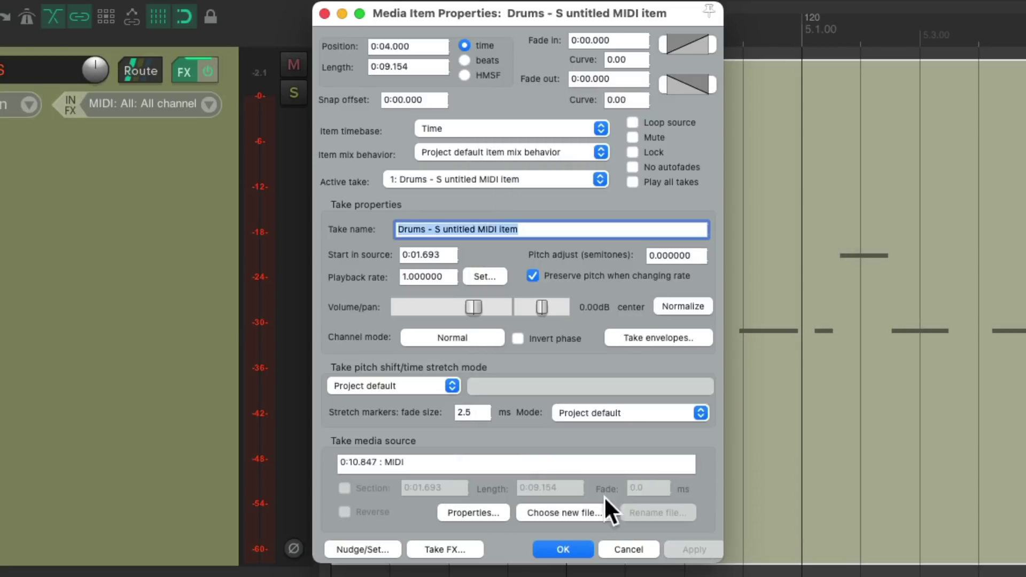
left_click(566, 548)
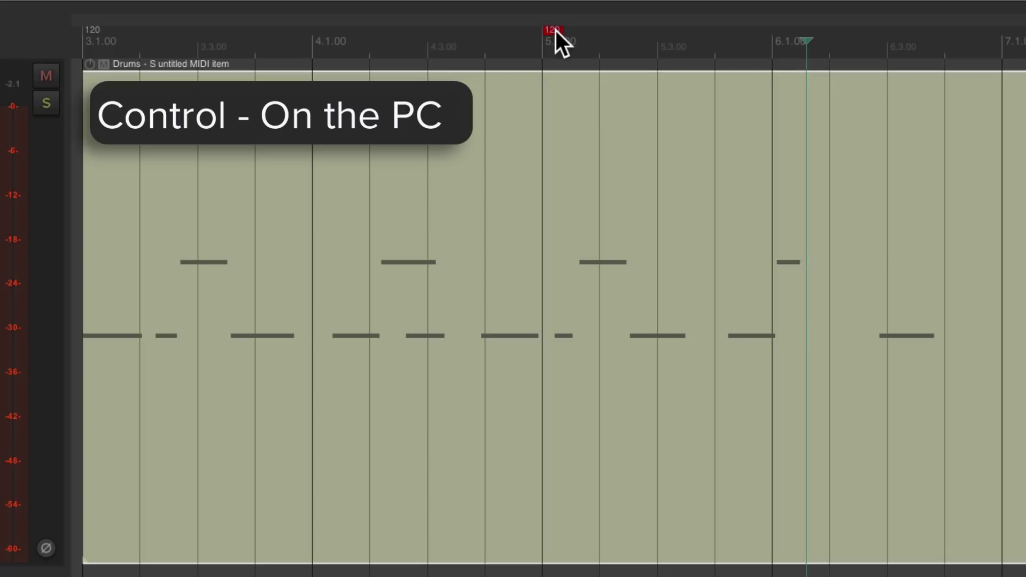
Move the 5.1.00 tempo marker exactly onto the start of the last kick, and play back the part from 3.1.00.
left_click_drag(556, 31, 892, 27)
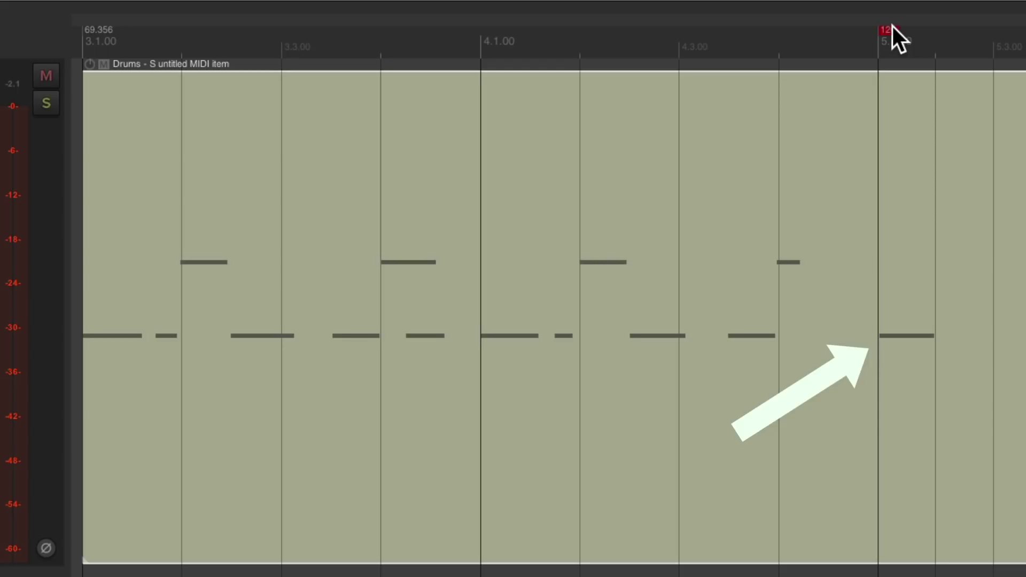
scroll(891, 380, "up", 6)
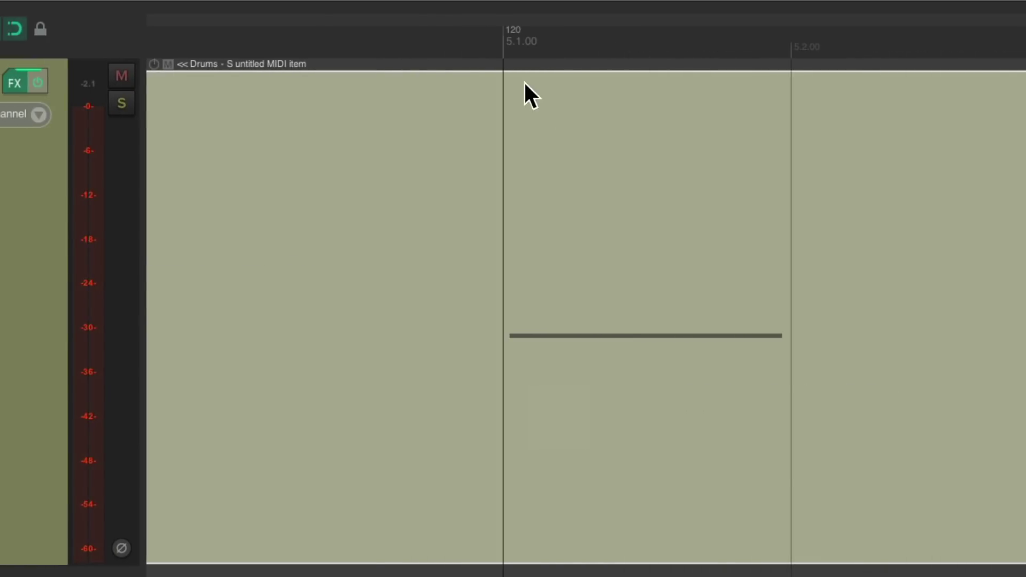
mouse_move(522, 32)
left_mouse_down()
mouse_move(537, 26)
mouse_move(519, 27)
left_mouse_up()
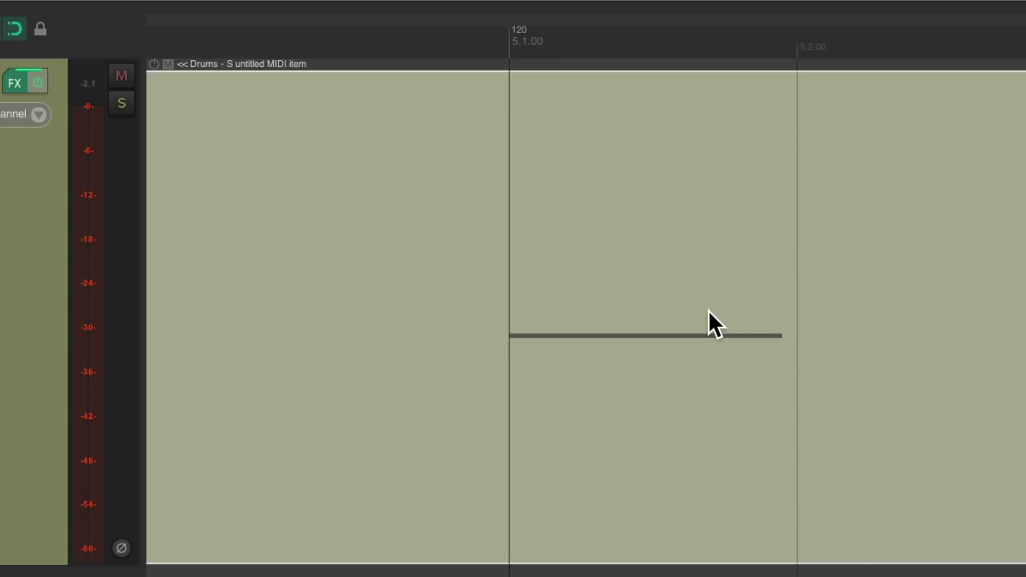
scroll(709, 311, "down", 3)
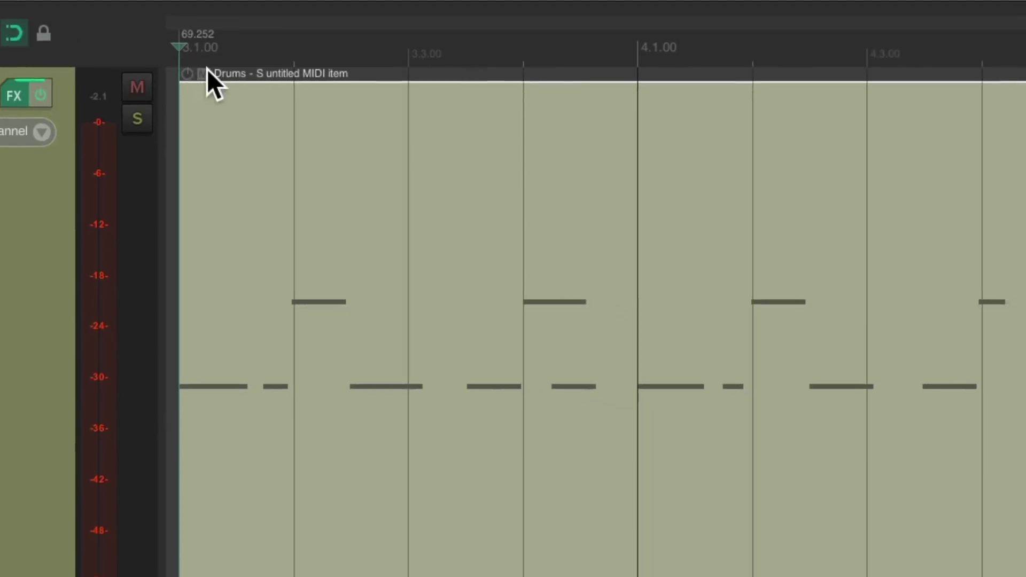
key("space")
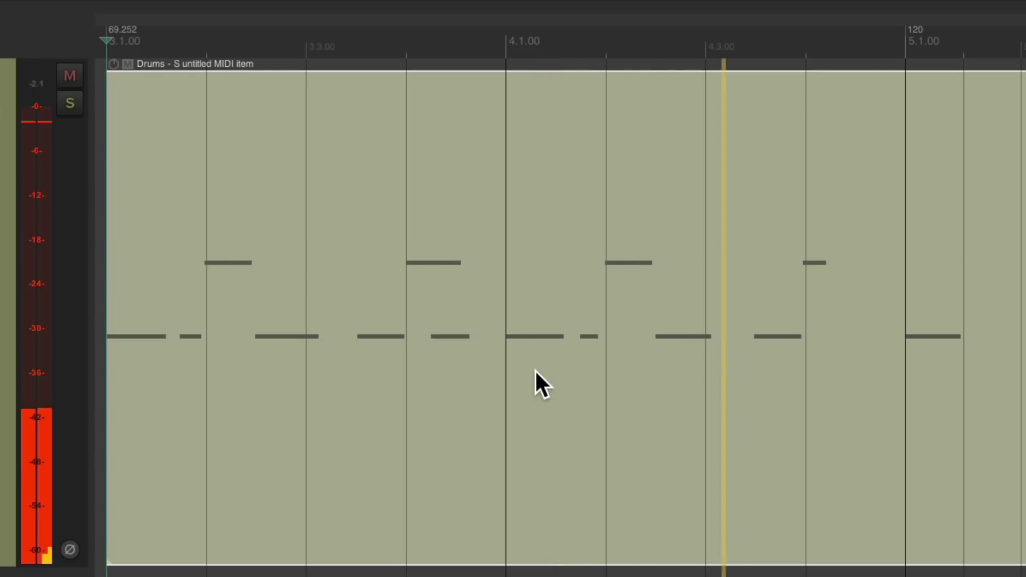
key("space")
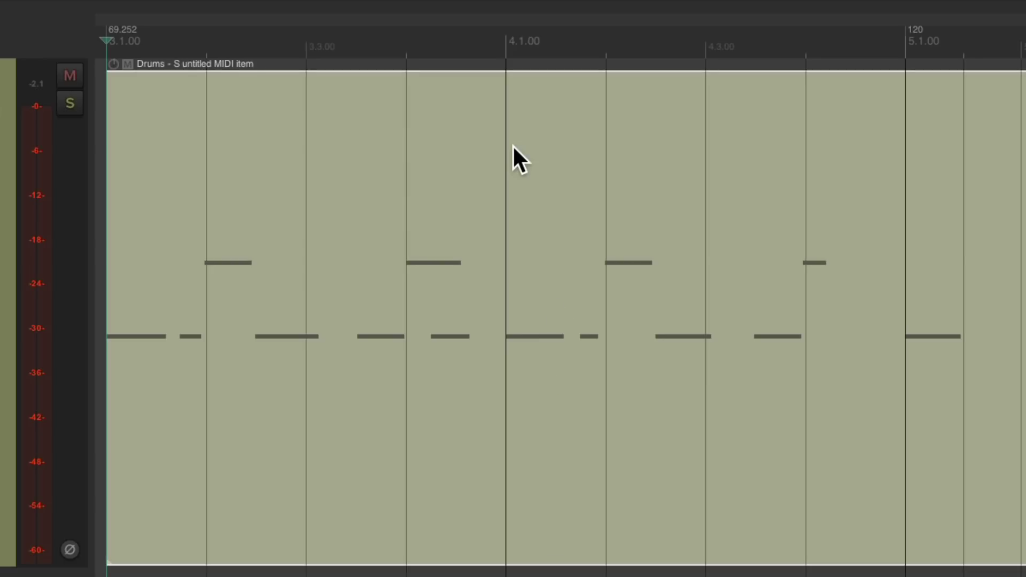
Insert a 69.252 BPM tempo marker at 4.1.00.
left_click(505, 42)
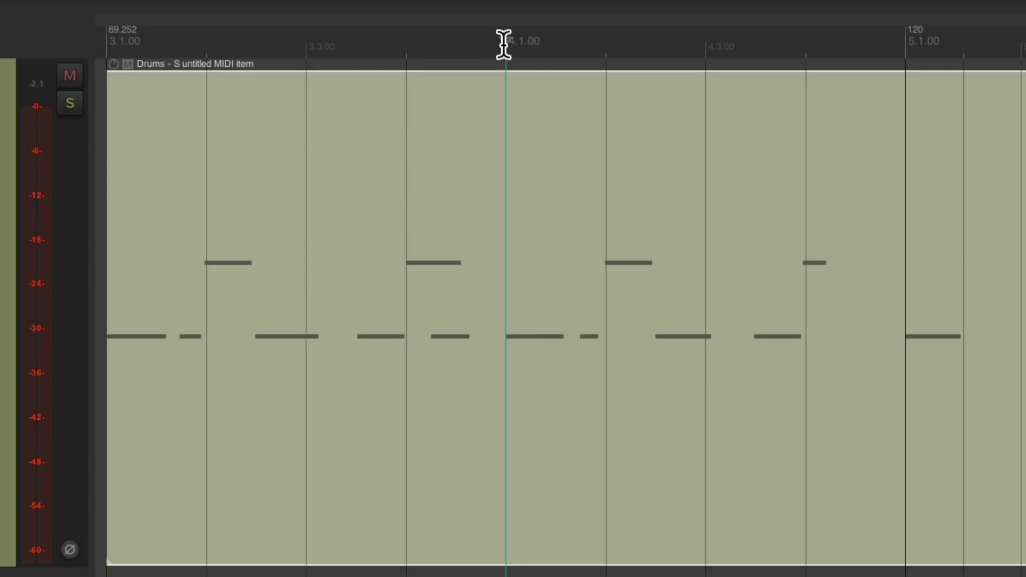
key("shift+c")
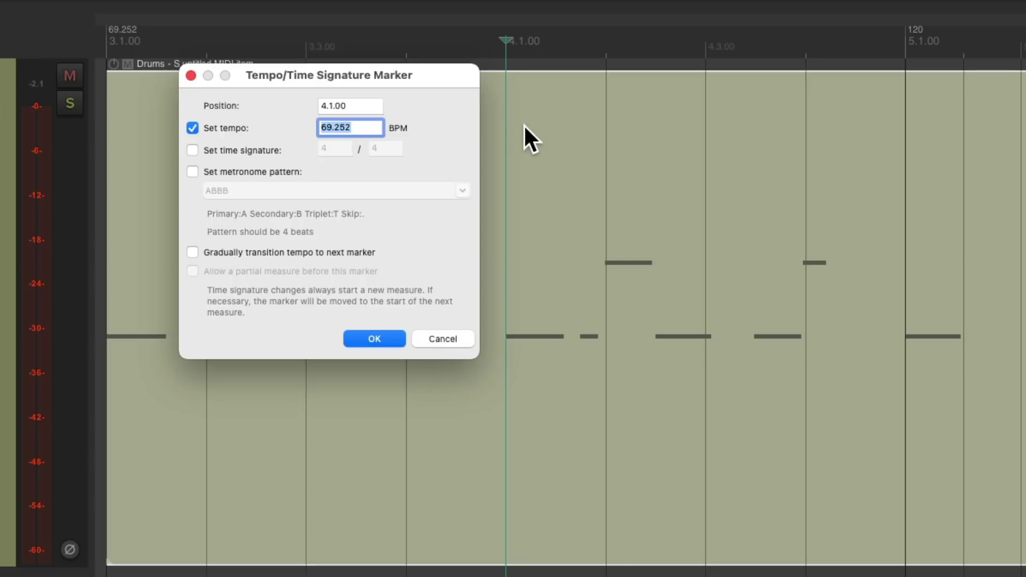
key("Return")
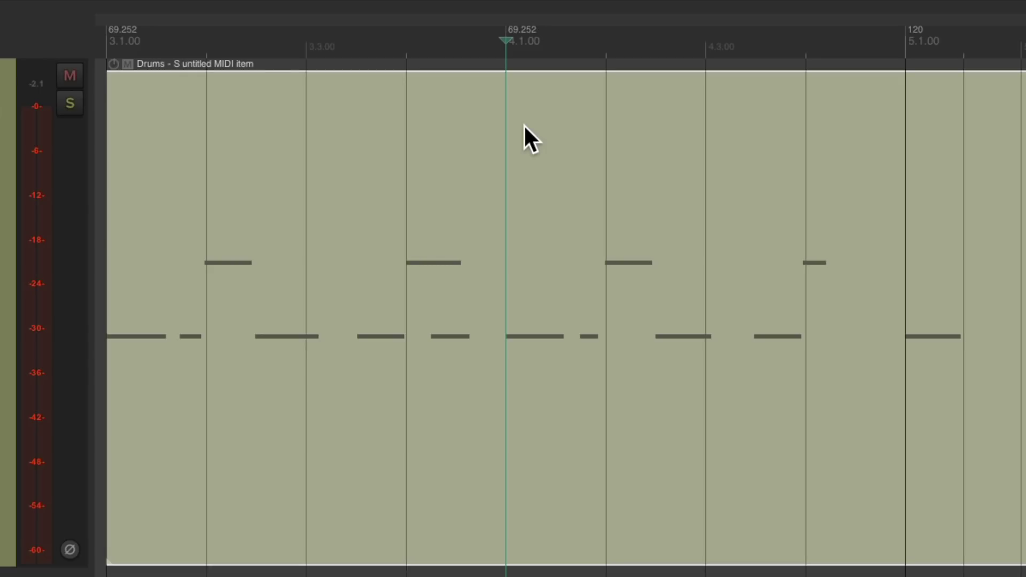
Align the 4.1.00 tempo marker exactly with its kick while keeping the 5.1.00 marker in place, and play back the part.
mouse_move(527, 30)
left_mouse_down()
mouse_move(637, 30)
mouse_move(412, 41)
left_mouse_up()
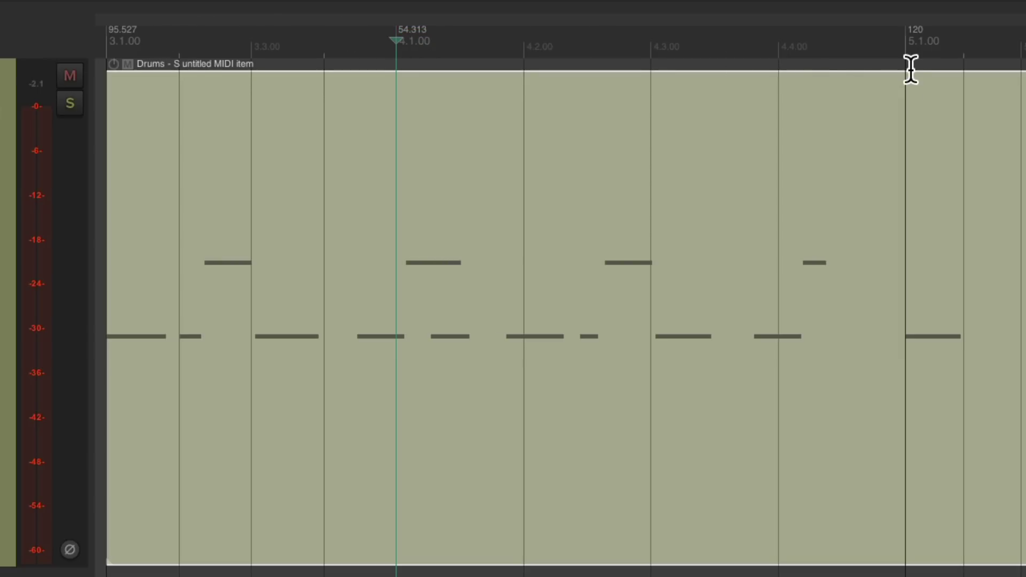
mouse_move(422, 33)
left_mouse_down()
mouse_move(612, 25)
mouse_move(451, 39)
mouse_move(505, 39)
left_mouse_up()
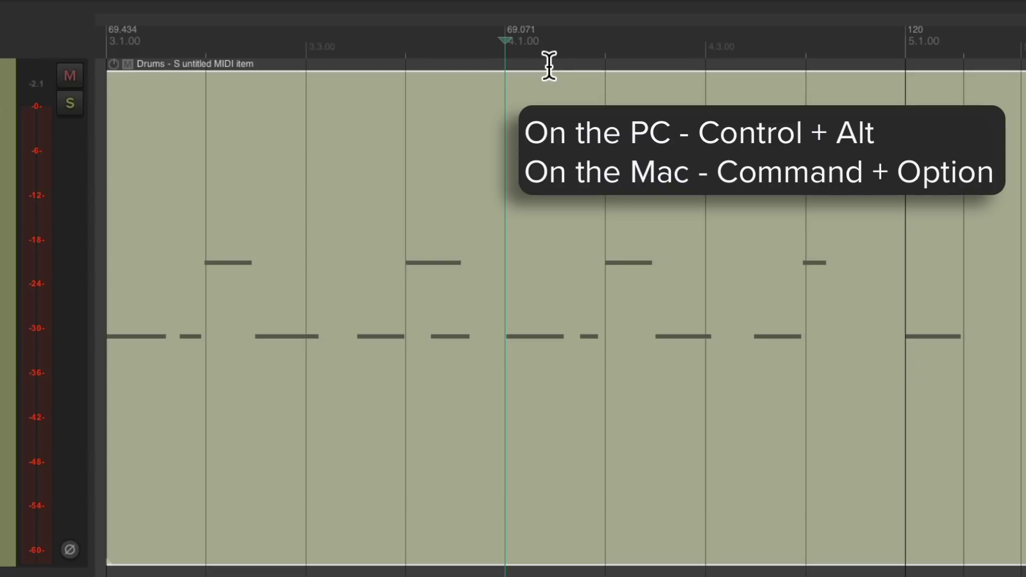
scroll(518, 313, "up", 5)
scroll(507, 327, "up", 4)
mouse_move(515, 33)
left_mouse_down()
mouse_move(556, 30)
mouse_move(533, 31)
left_mouse_up()
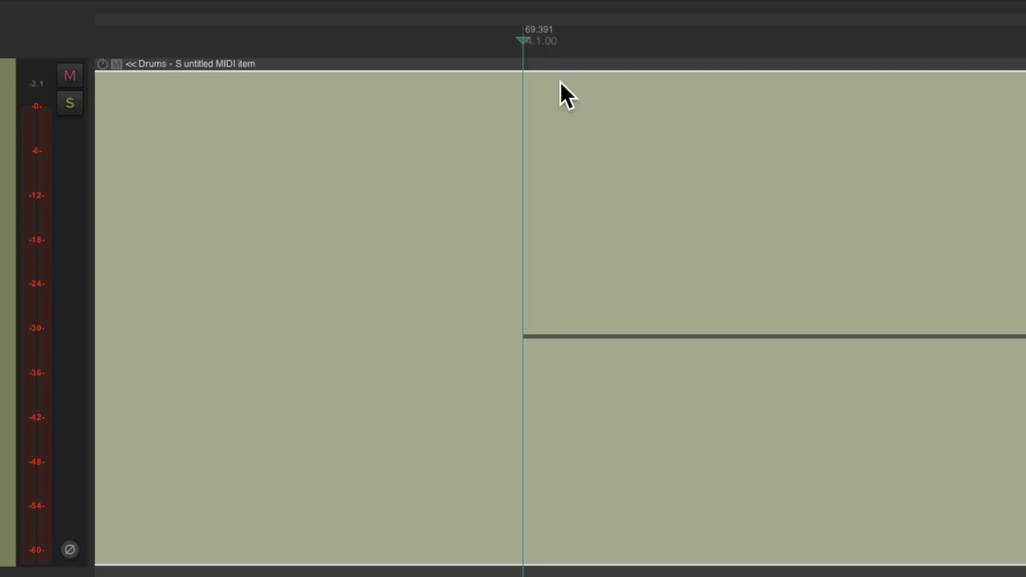
scroll(560, 82, "down", 5)
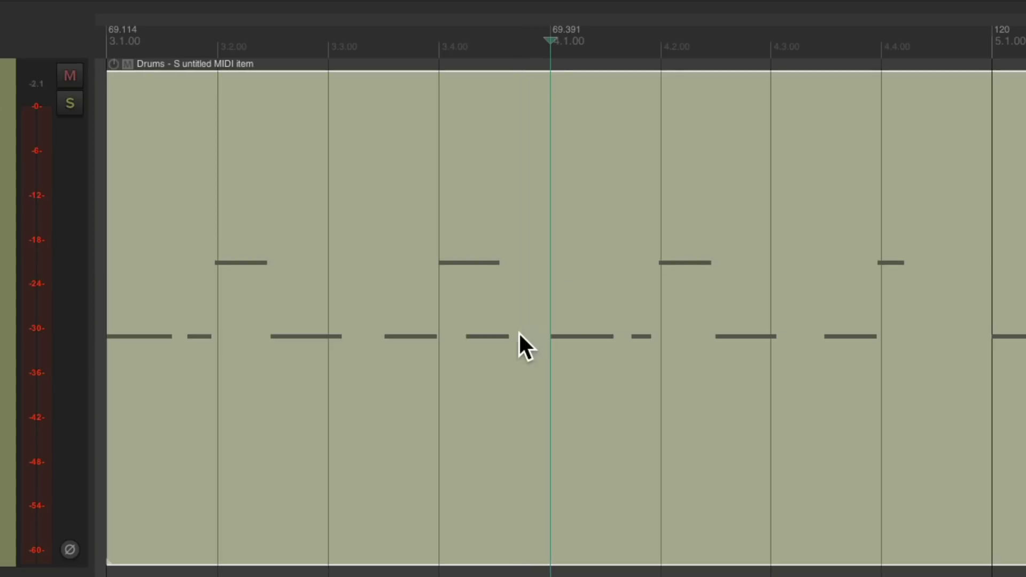
key("Home")
key("space")
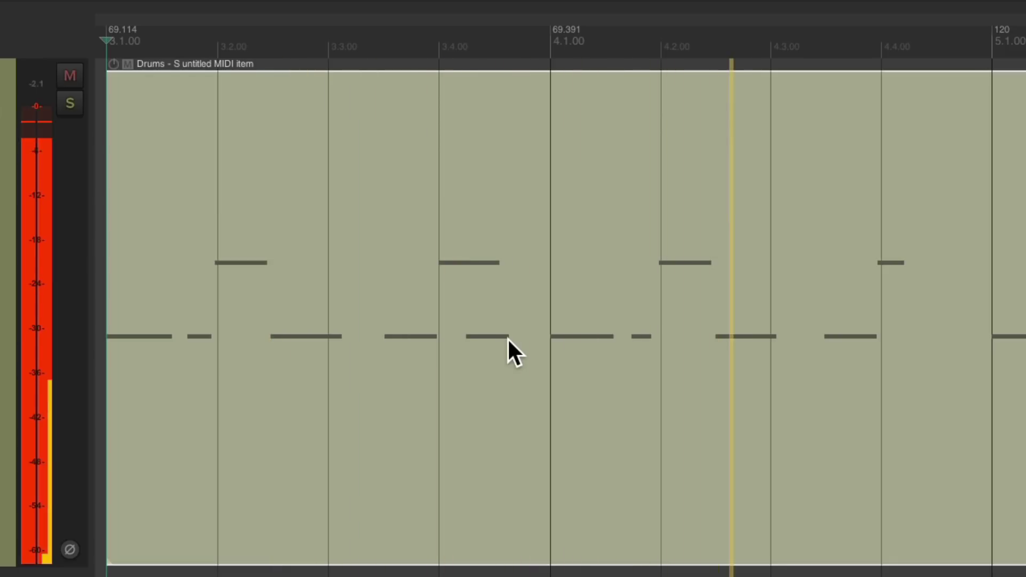
key("space")
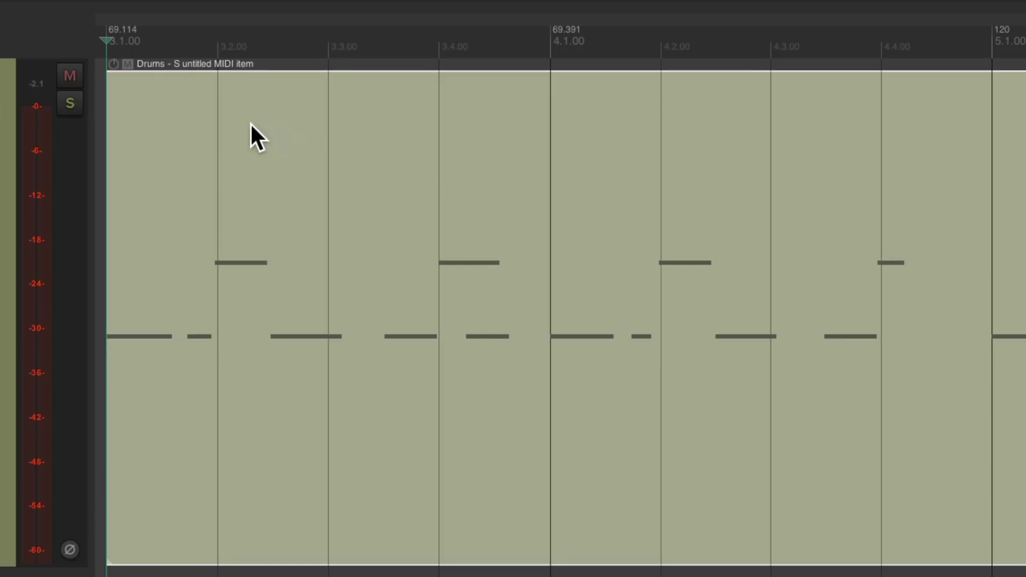
Insert 69.114 BPM tempo markers at 3.2.00 and 3.4.00, where the first two snares fall.
left_click(220, 36)
key("shift+c")
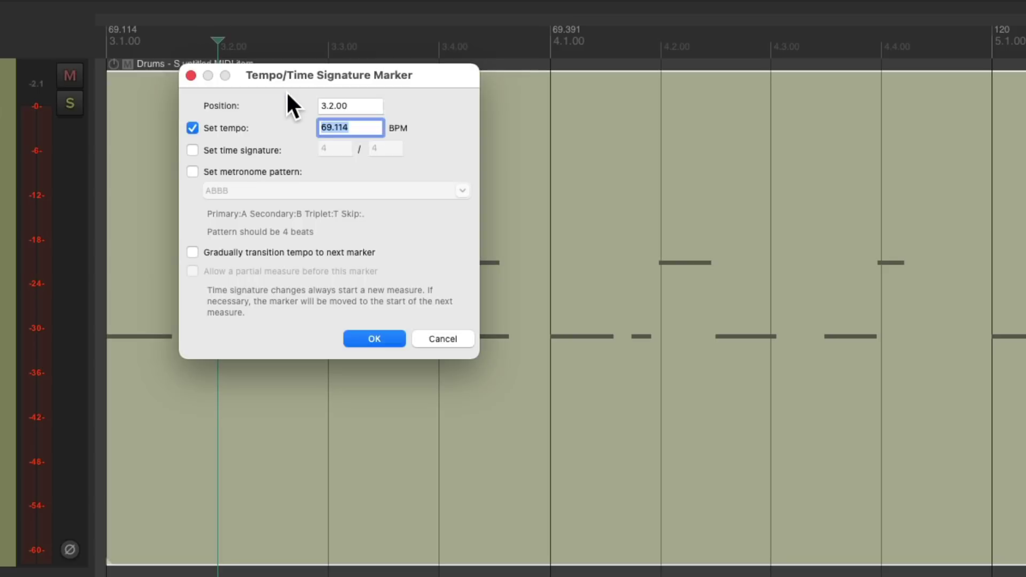
key("Return")
left_click(448, 41)
key("shift+c")
key("Return")
Insert 69.391 BPM tempo markers at 4.2.00 and 4.4.00, where the last two snares fall.
left_click(652, 39)
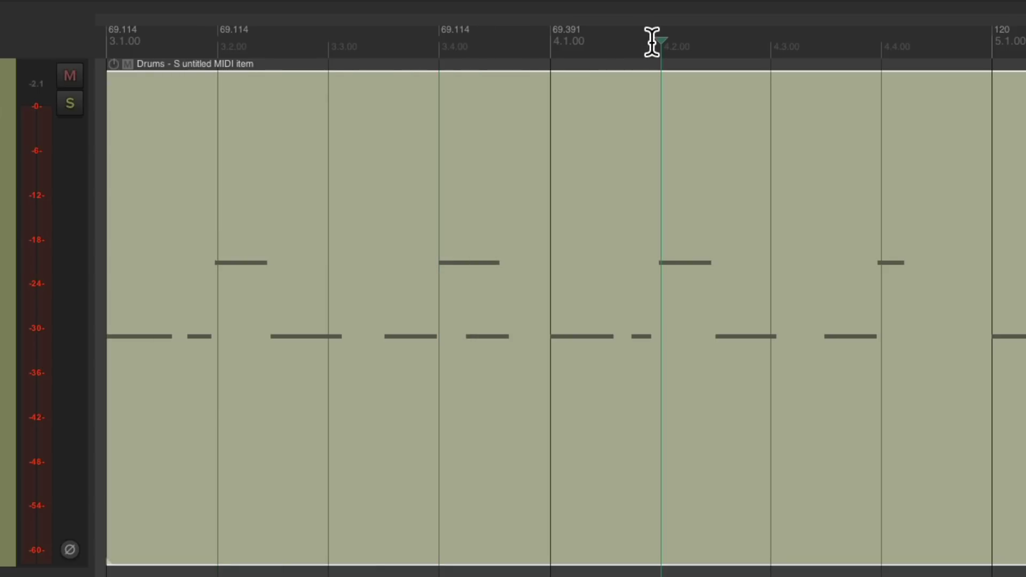
key("shift+c")
key("Return")
left_click(882, 43)
key("shift+c")
key("Return")
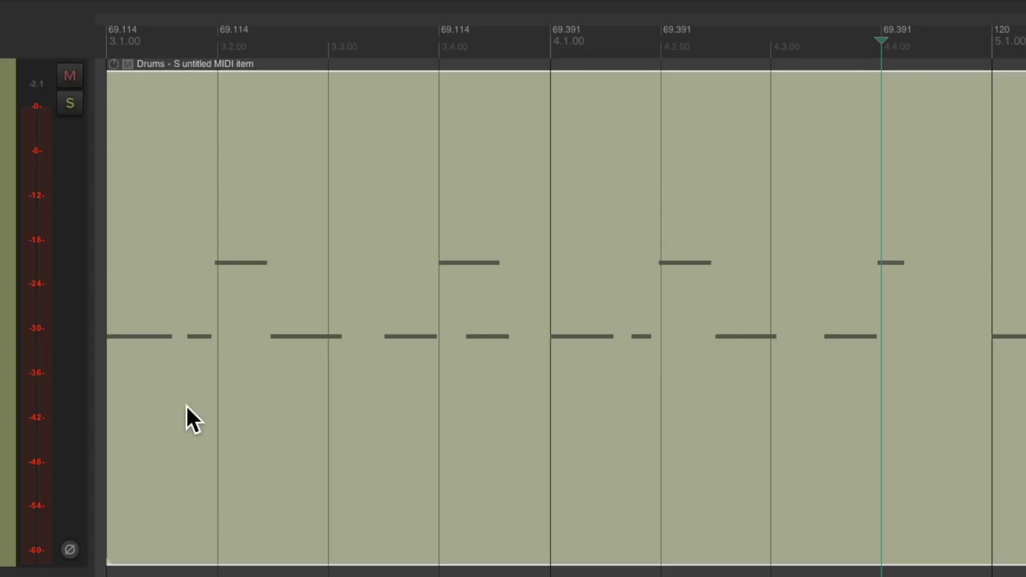
Align the 3.2.00 and 3.4.00 tempo markers exactly with the starts of their snare notes, keeping the neighbouring markers in place.
scroll(190, 398, "up", 10)
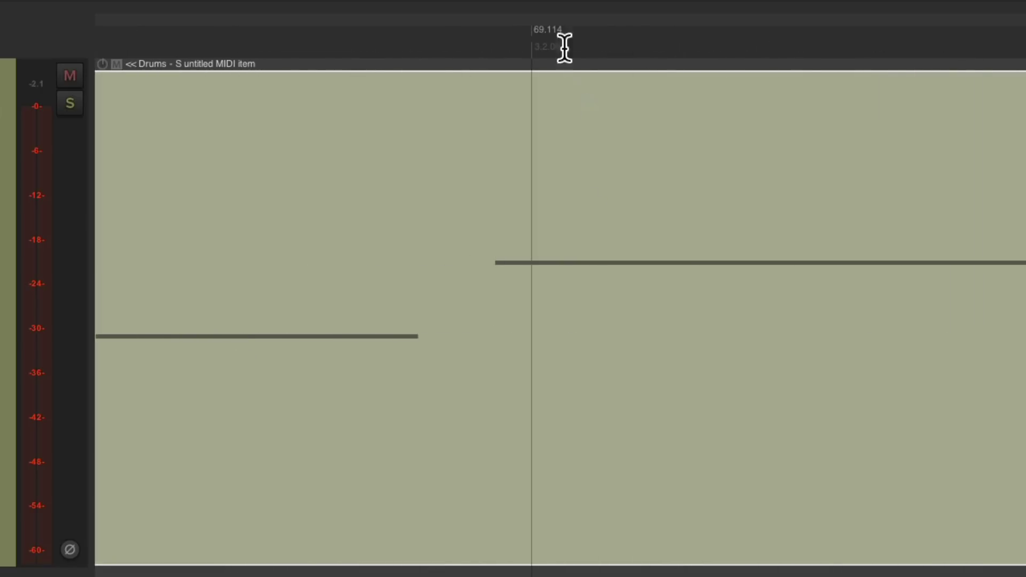
left_click_drag(550, 28, 514, 31)
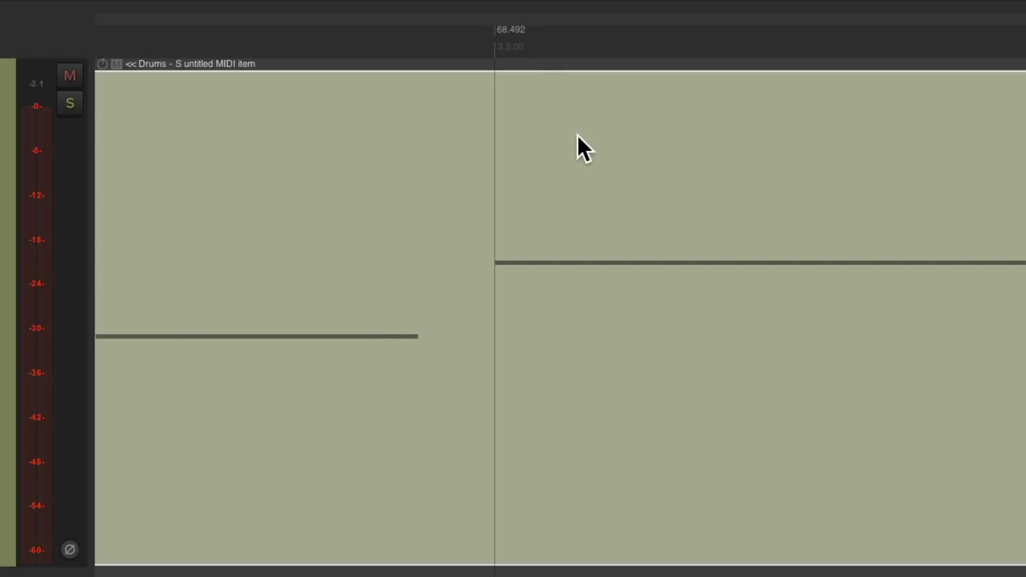
scroll(576, 134, "down", 5)
scroll(447, 281, "up", 8)
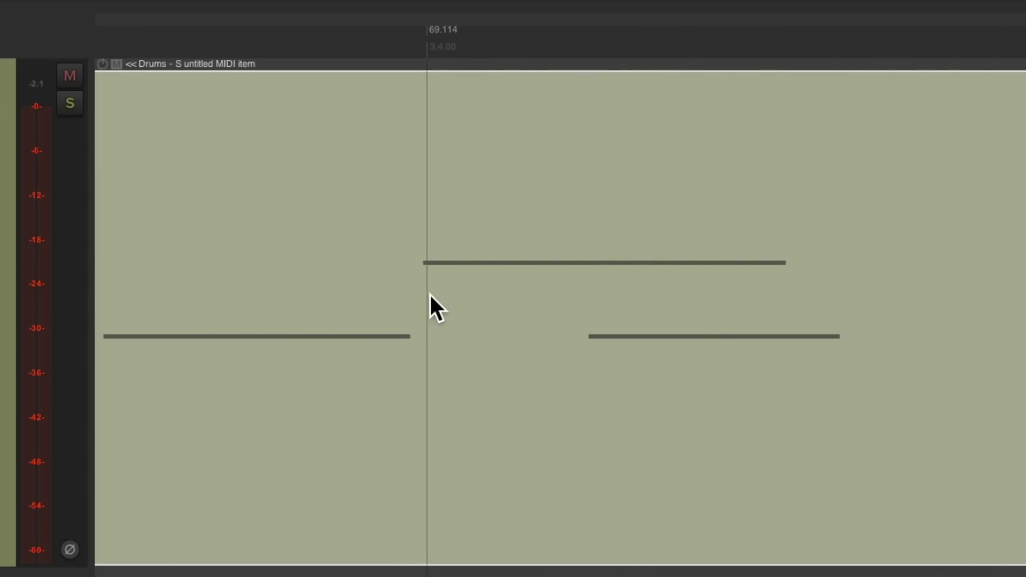
left_click_drag(437, 29, 422, 32)
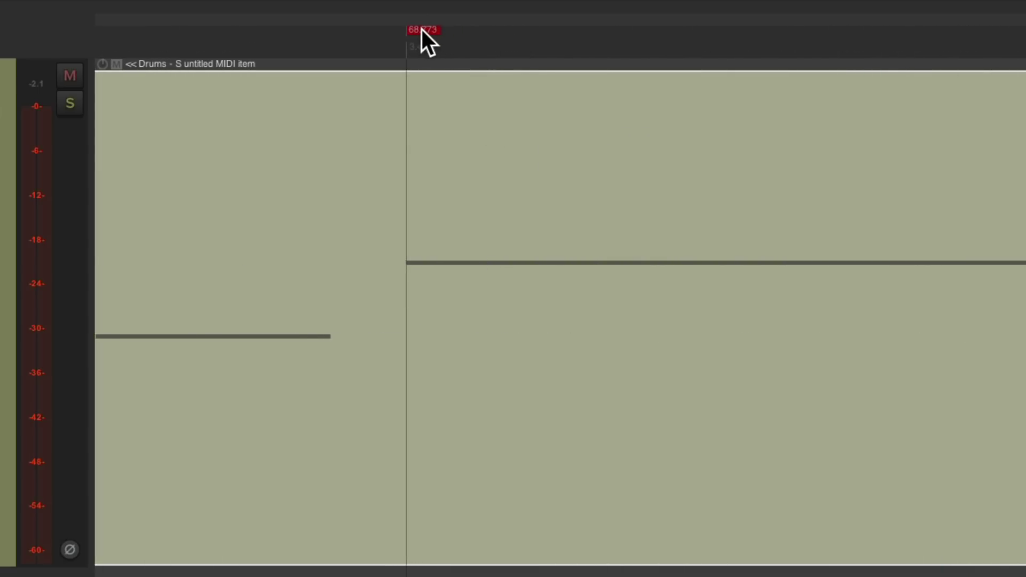
Align the 4.2.00 and 4.4.00 tempo markers exactly with the starts of their snare notes, keeping the neighbouring markers in place.
scroll(539, 256, "down", 5)
scroll(707, 278, "up", 6)
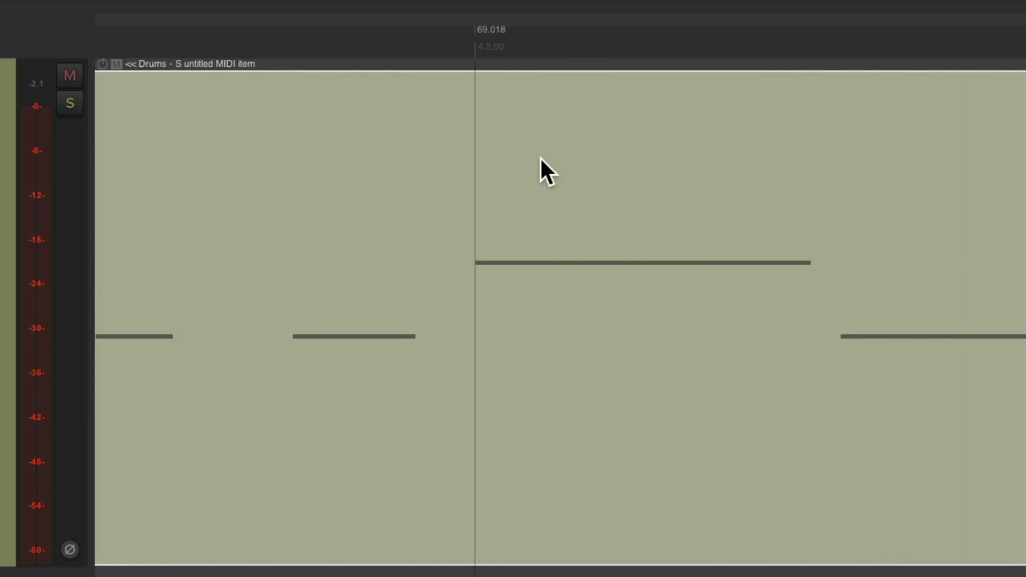
scroll(540, 156, "down", 5)
scroll(750, 186, "right", 3)
scroll(750, 186, "up", 3)
scroll(605, 133, "up", 3)
left_click_drag(593, 31, 573, 32)
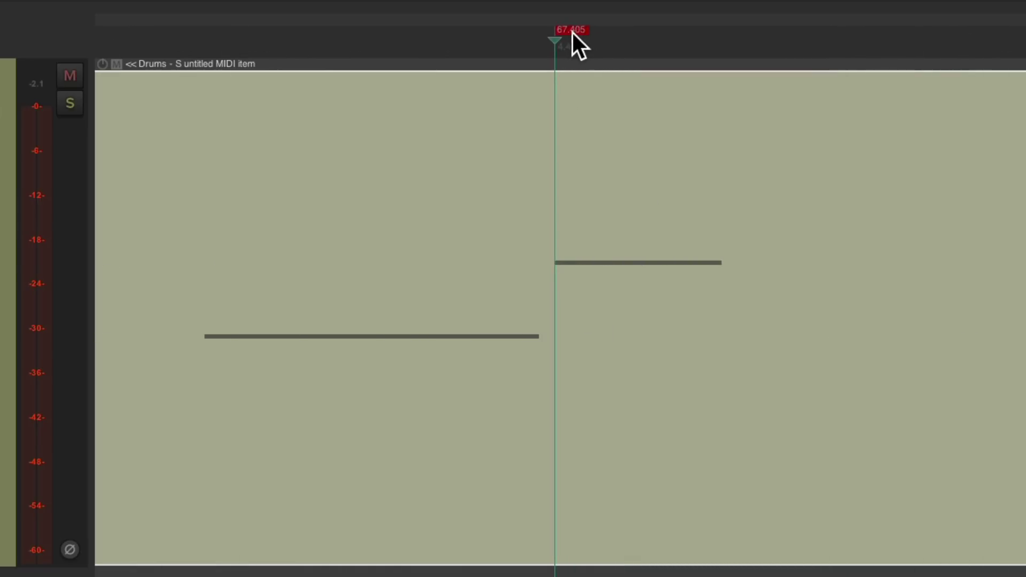
scroll(646, 201, "down", 4)
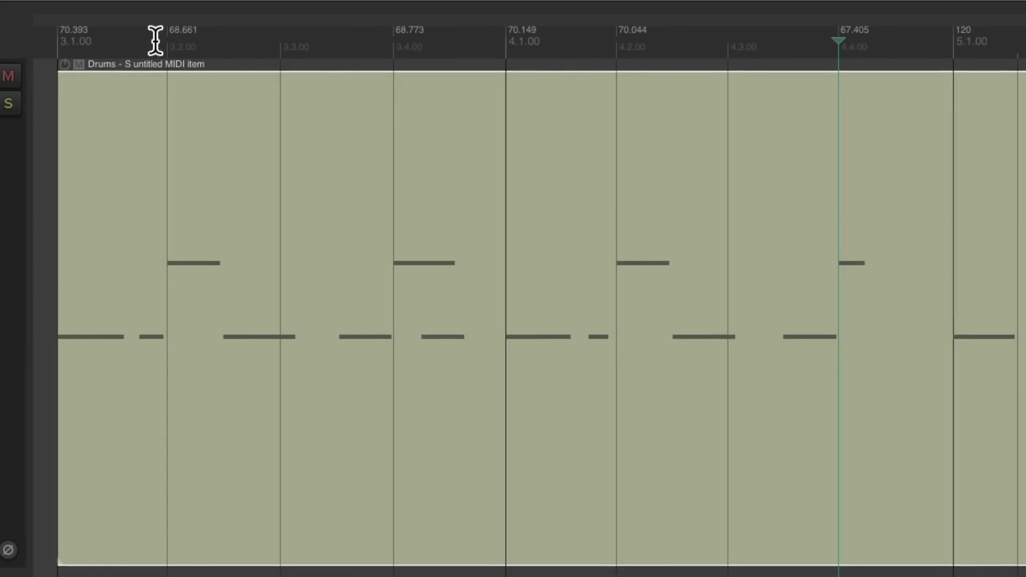
Loop playback from 3.1.00 to 5.1.00, and trim the end of the drum item to 5.1.00.
left_click_drag(64, 41, 955, 41)
key("space")
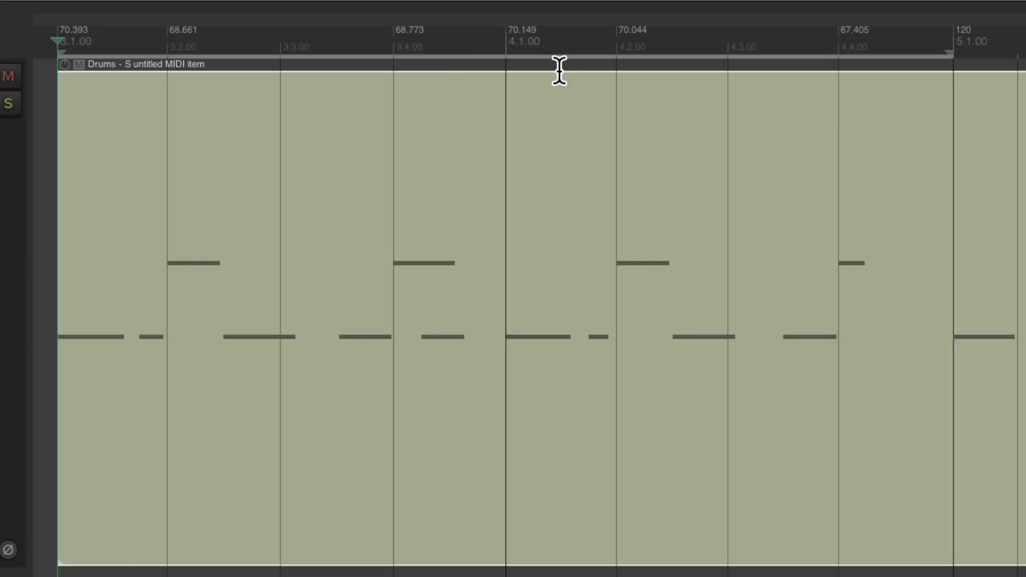
scroll(641, 275, "right", 5)
left_click_drag(941, 261, 675, 280)
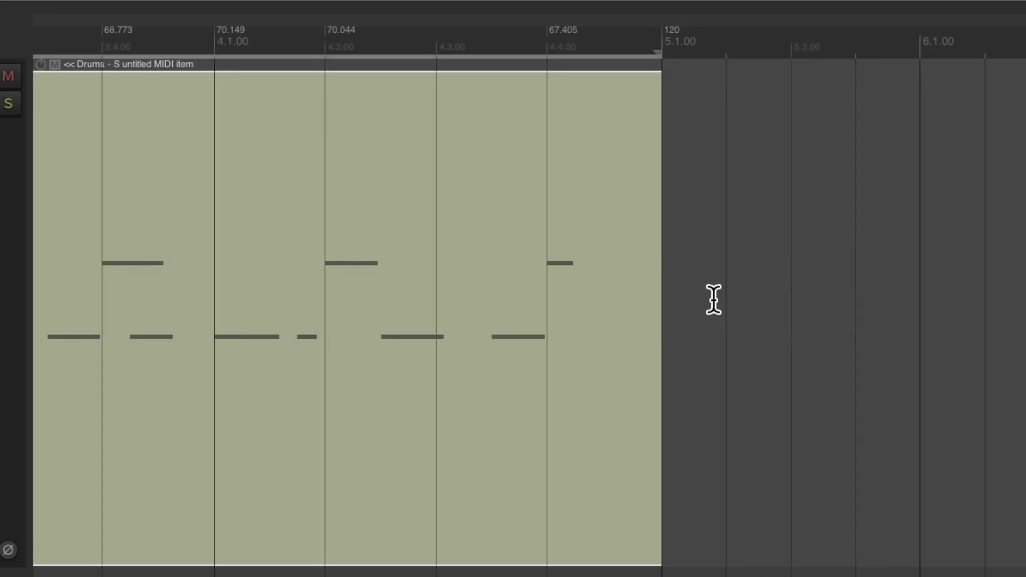
Overdub a hi-hat part into the drum item while looping from 3.1.00 to 5.1.00, ending the recording.
key("grave")
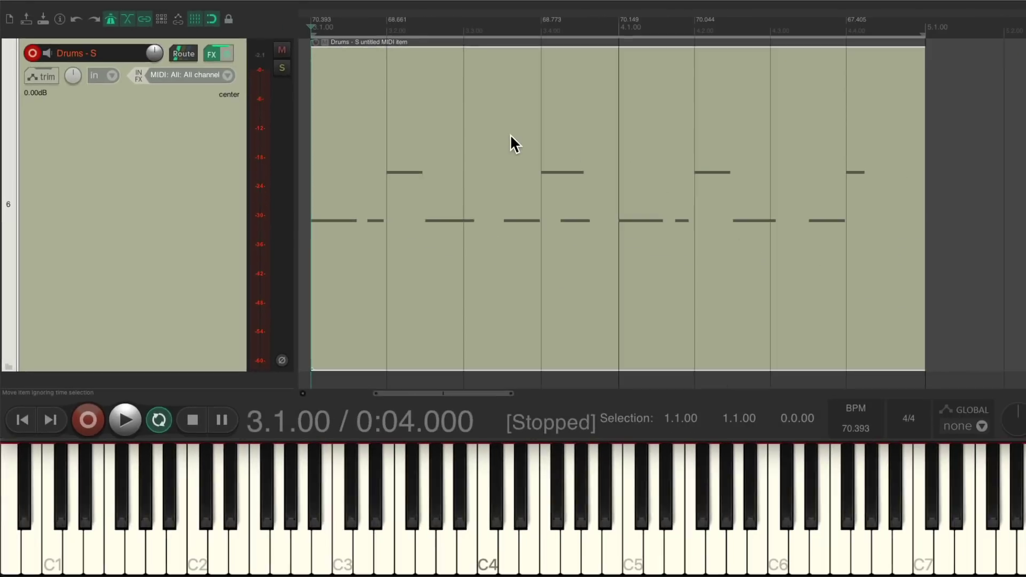
key("ctrl+r")
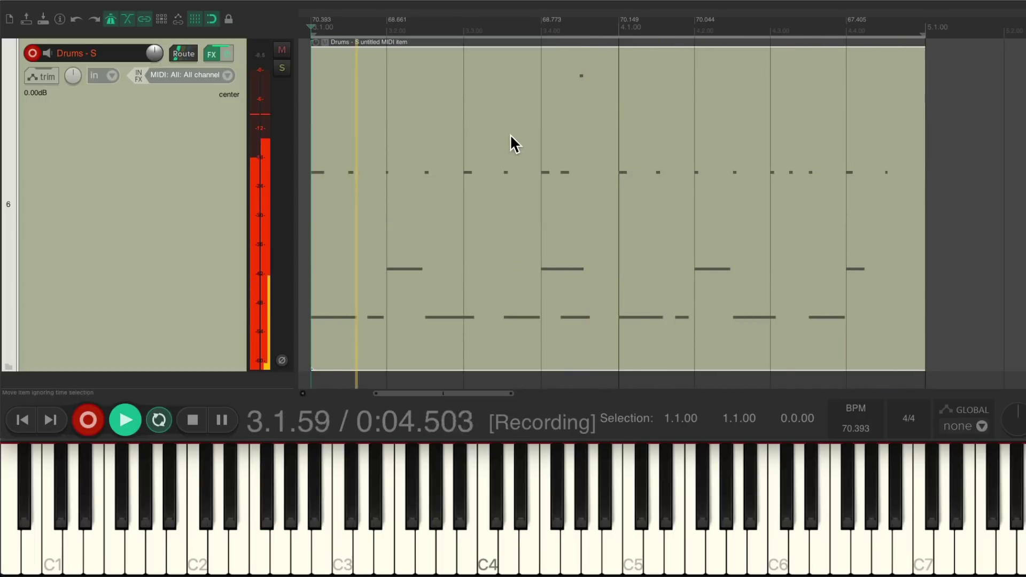
key("ctrl+r")
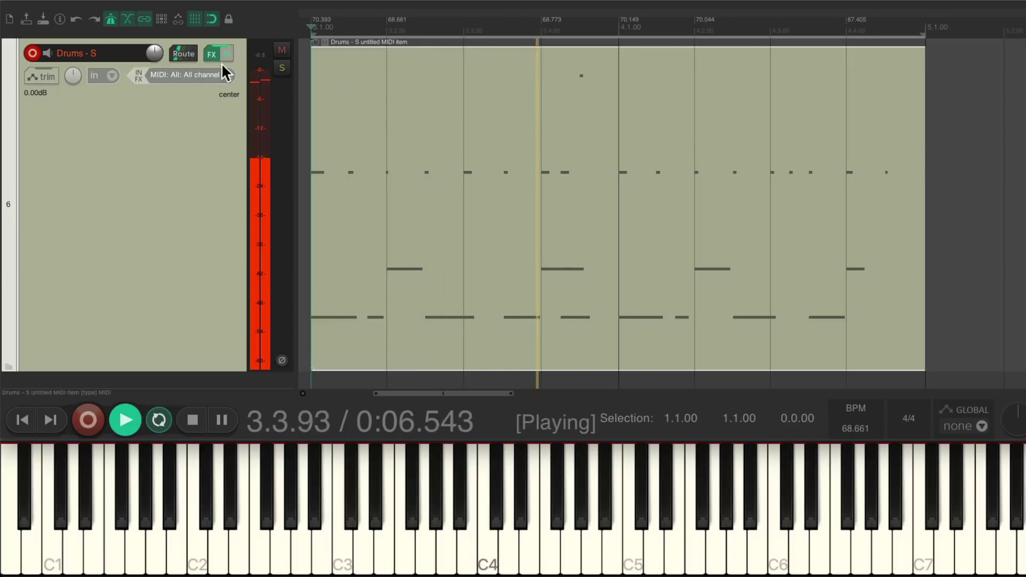
Disarm recording on the drum track, deselect its item, and listen to the looped part before stopping playback.
left_click(32, 52)
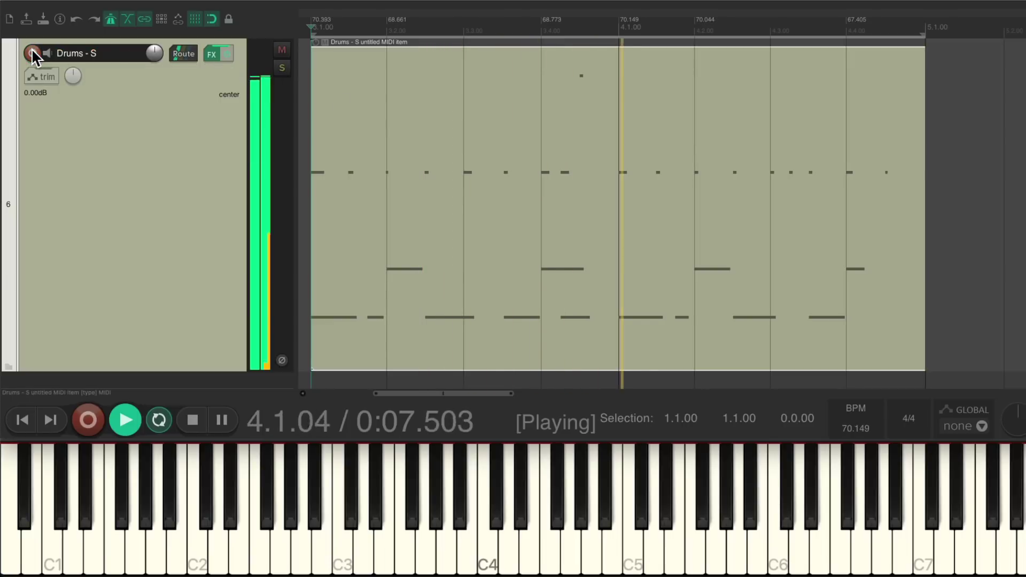
left_click(531, 135)
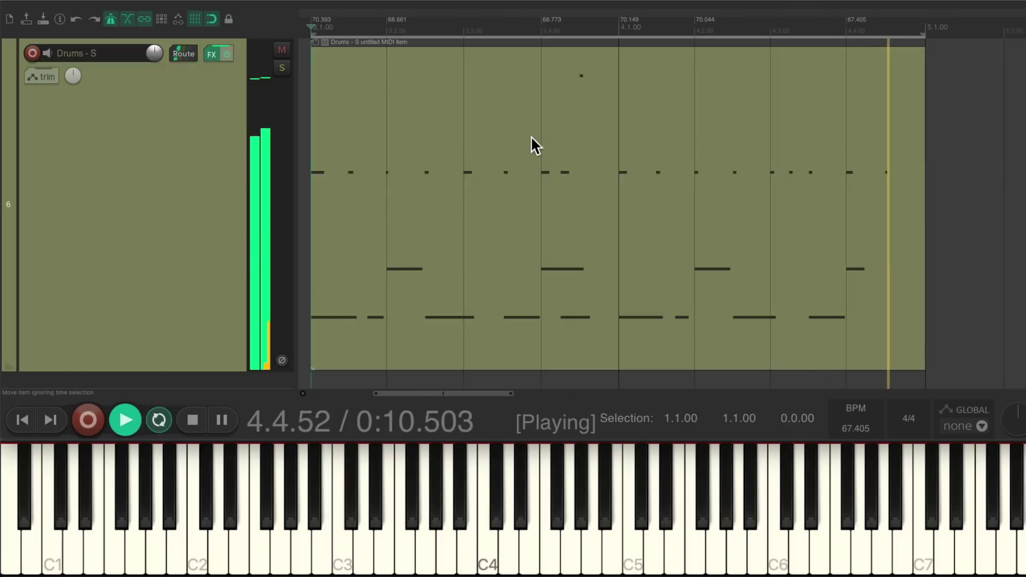
key("space")
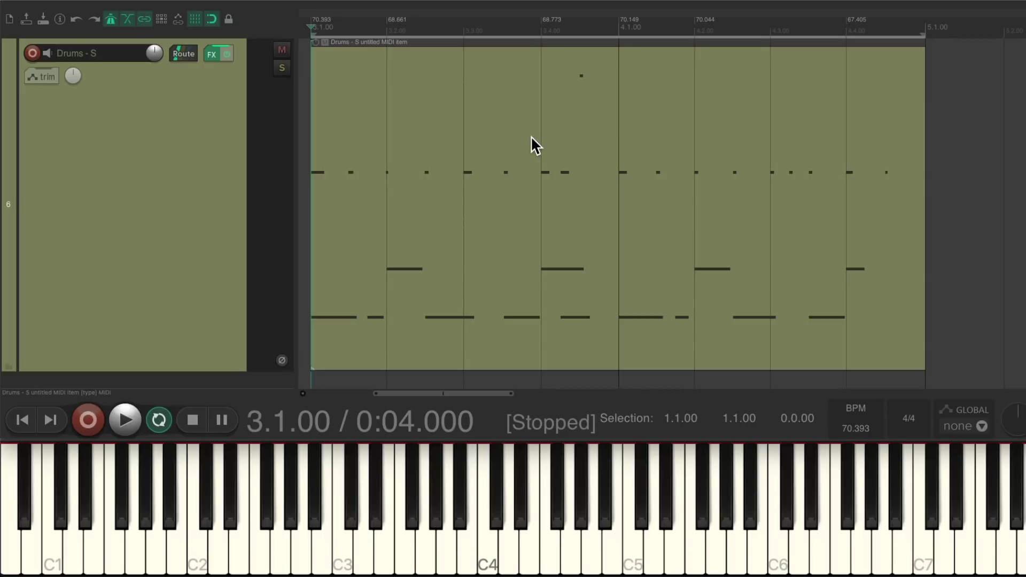
Quantize the Hi Hat 35 and R8 Hats notes of the drum item to the straight 1/16 grid at 100% strength, selected notes only.
double_click(531, 136)
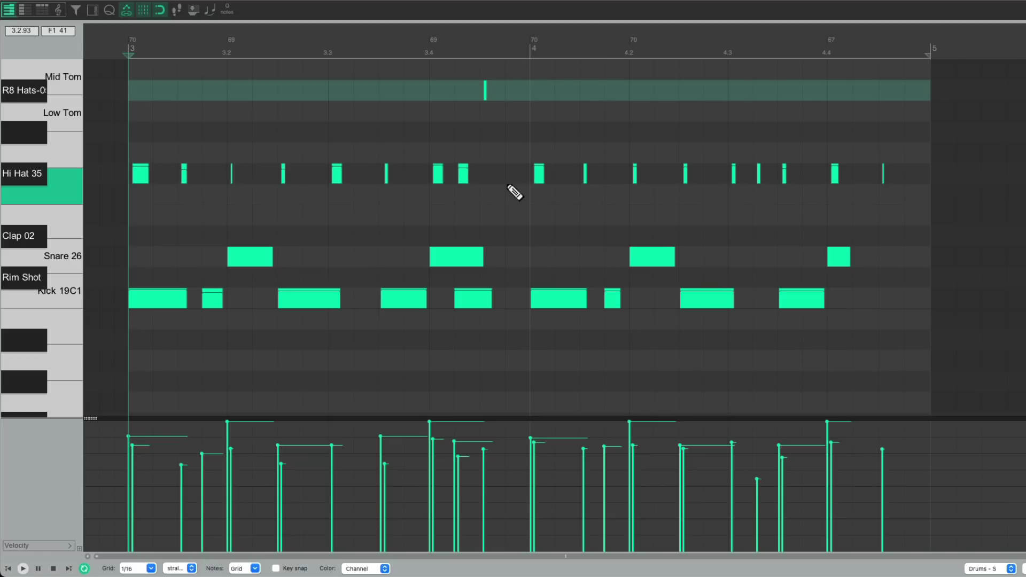
left_click(45, 178)
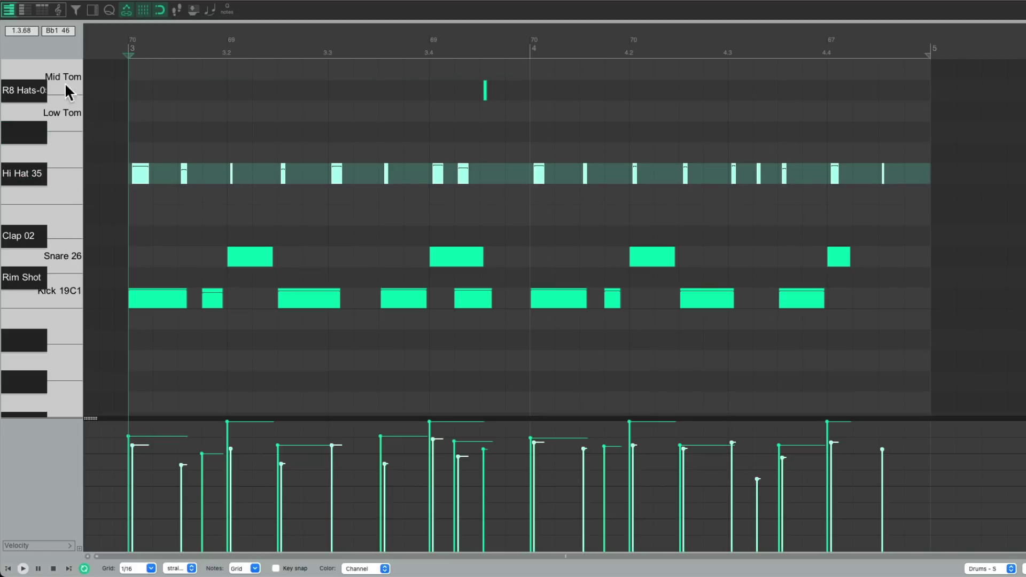
left_click(37, 89)
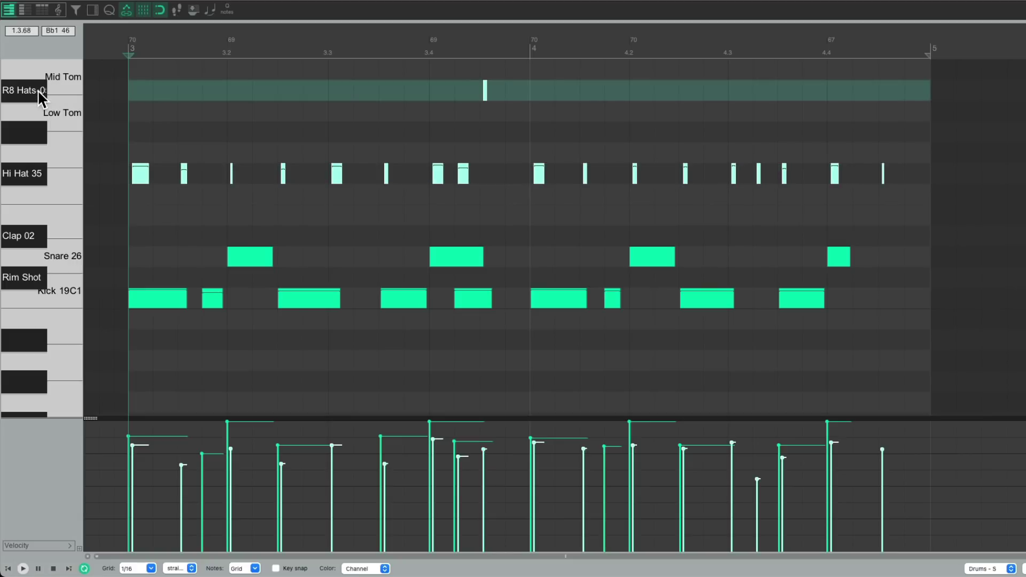
left_click(110, 9)
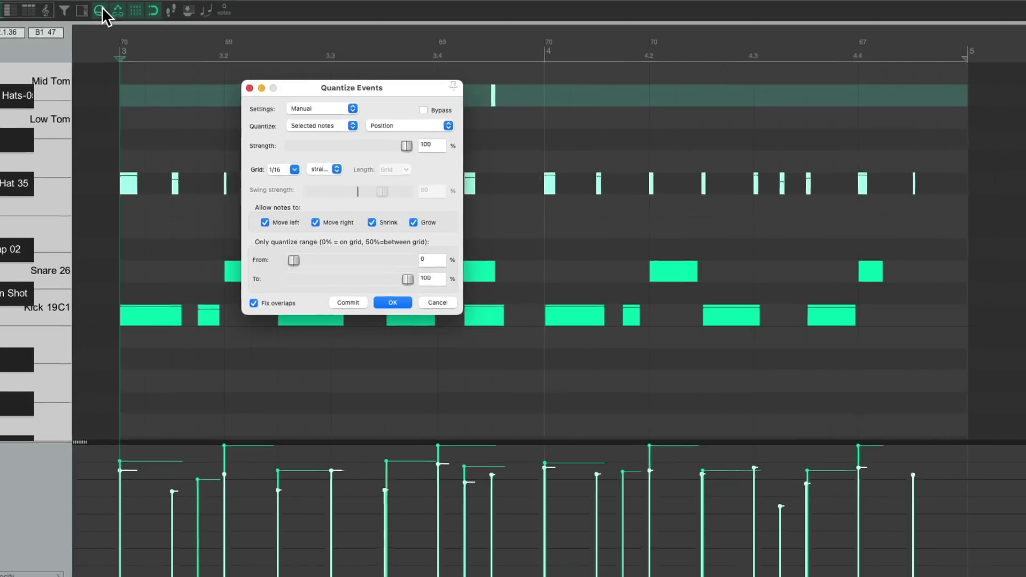
left_click(358, 160)
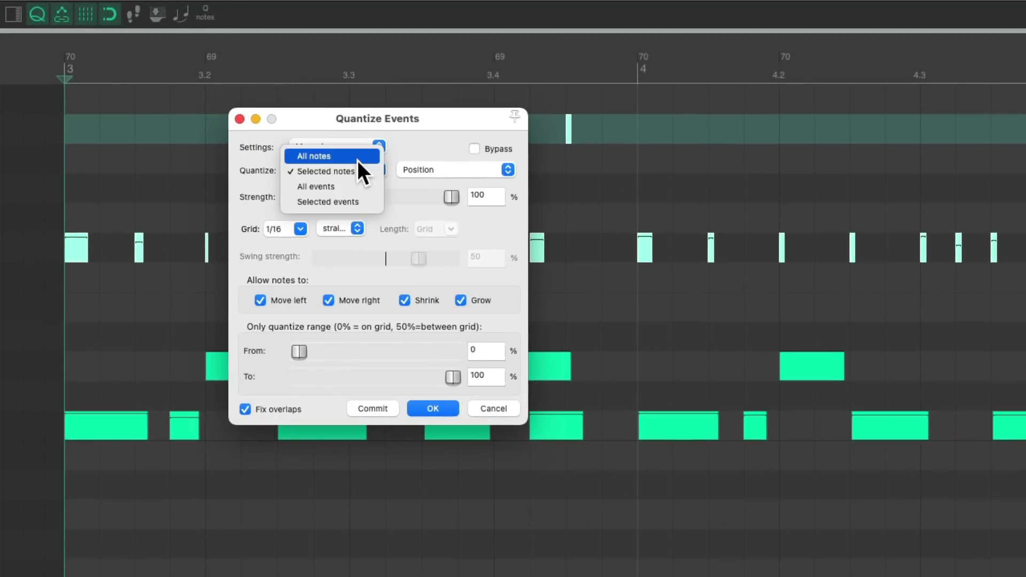
left_click(361, 172)
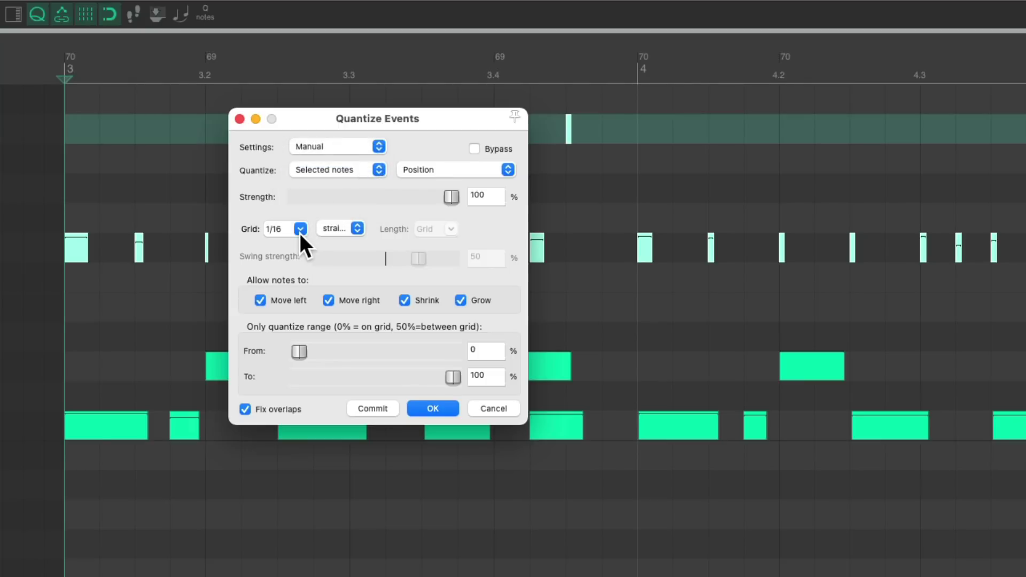
left_click(448, 407)
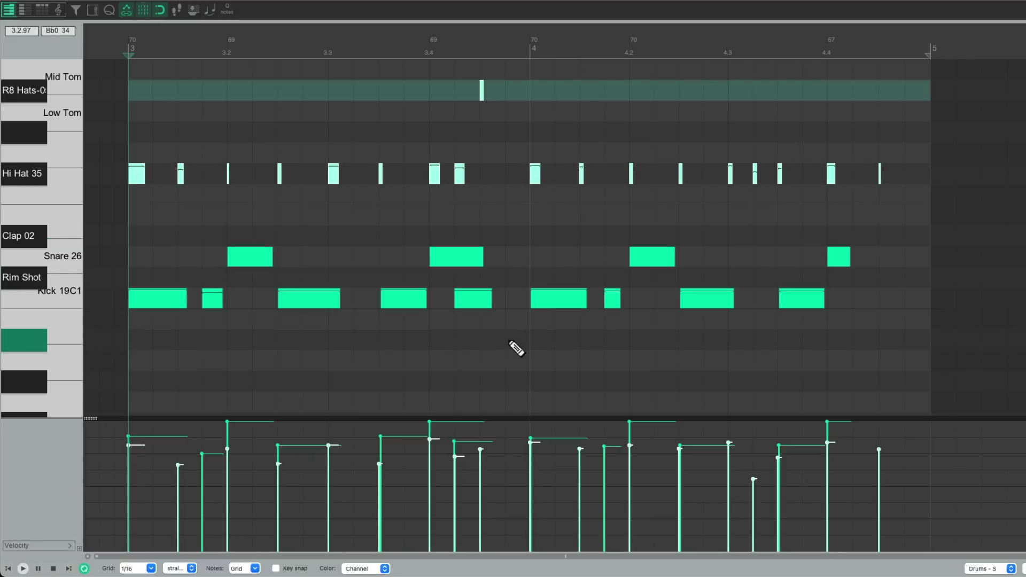
Listen to the drum loop with its quantized hi-hats, stop playback, and close the MIDI editor.
key("space")
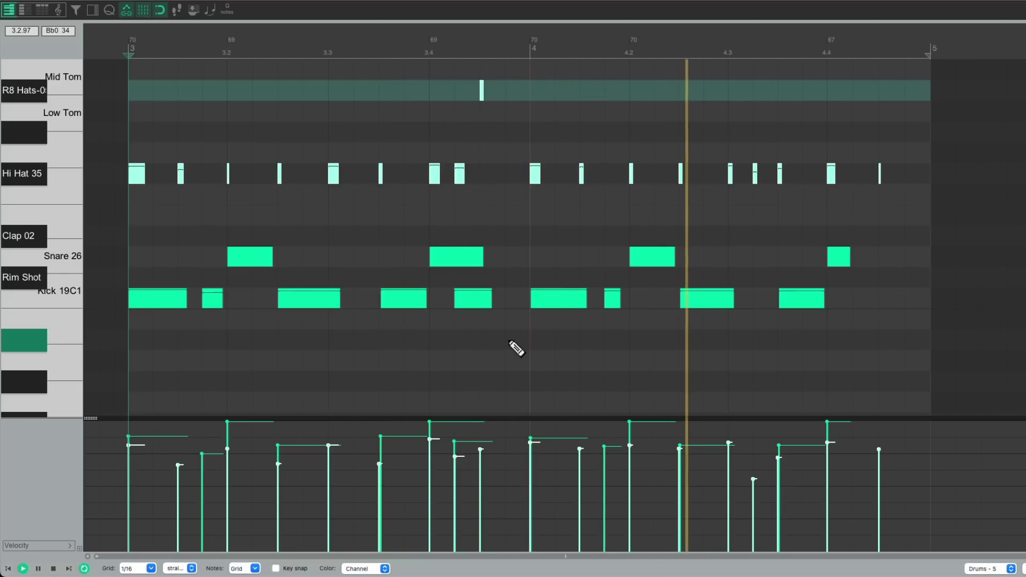
key("space")
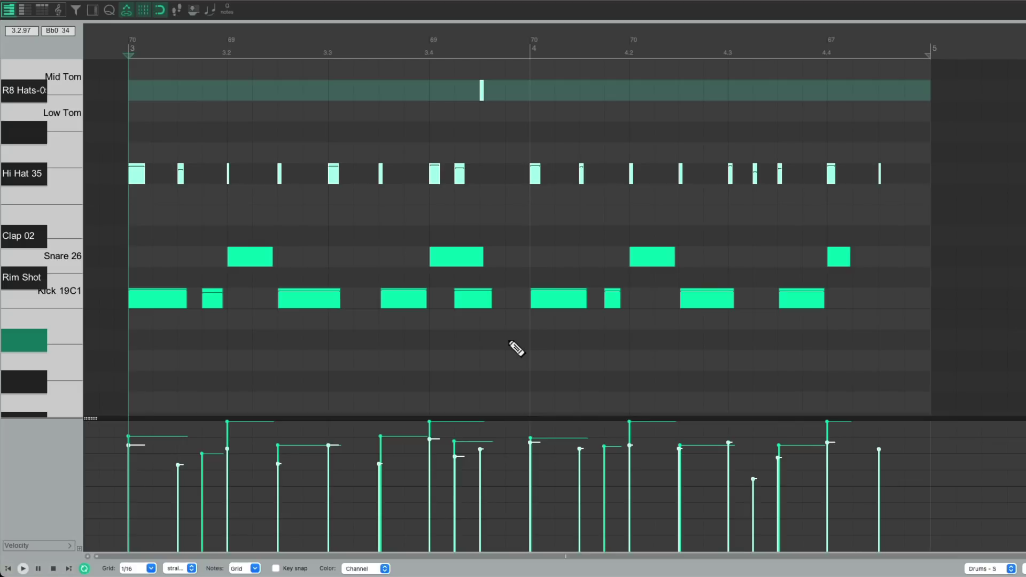
key("super+w")
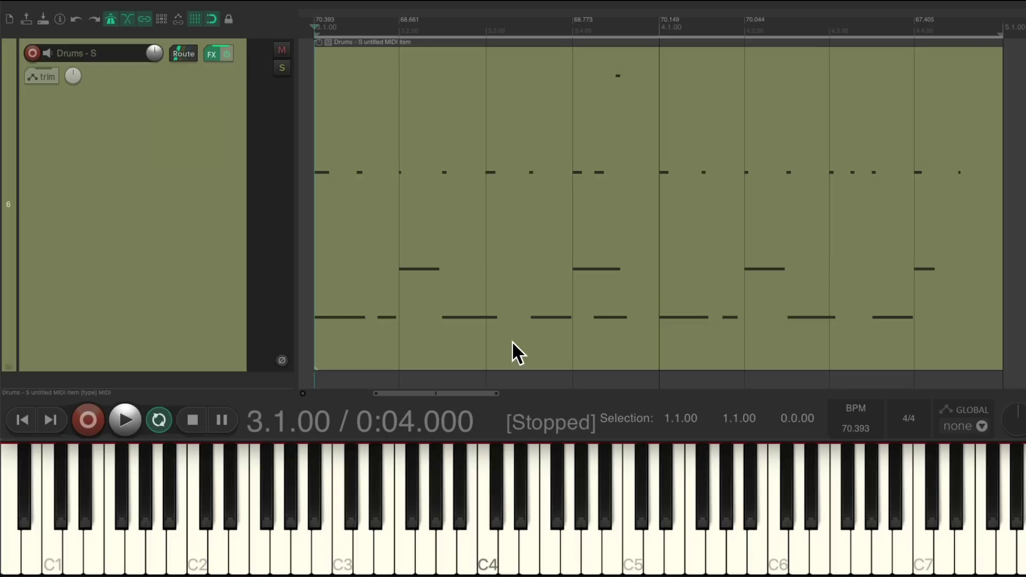
Insert a bass track below the drums from the Bass - Zebralette template, and close its instrument window.
scroll(200, 120, "down", 3)
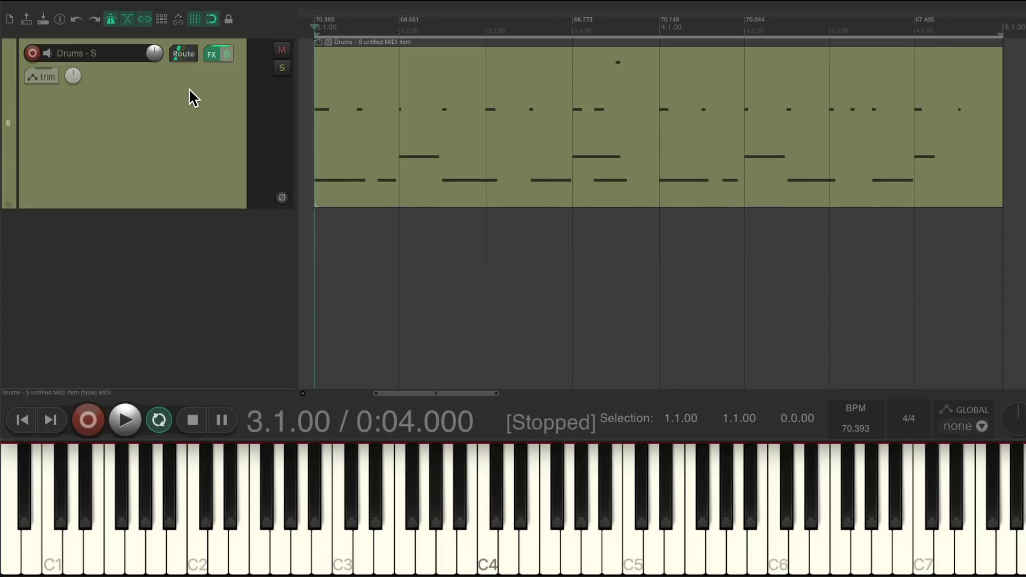
right_click(212, 250)
mouse_move(220, 296)
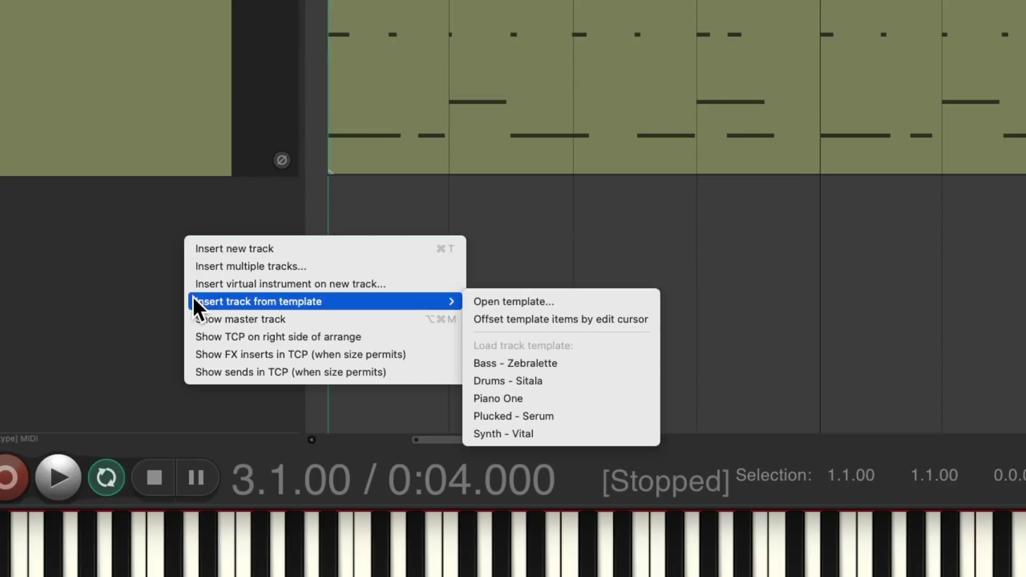
left_click(603, 363)
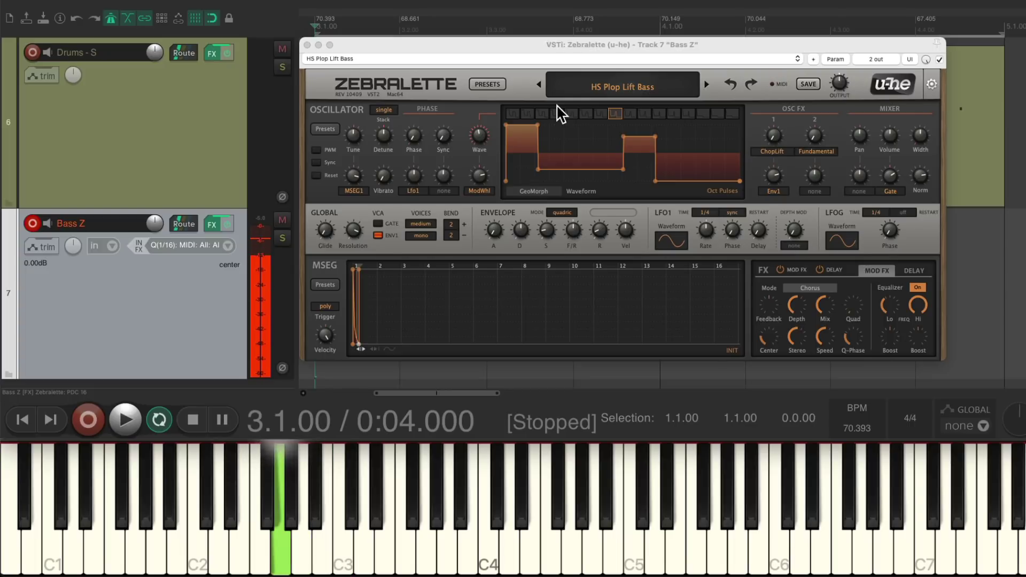
left_click(307, 45)
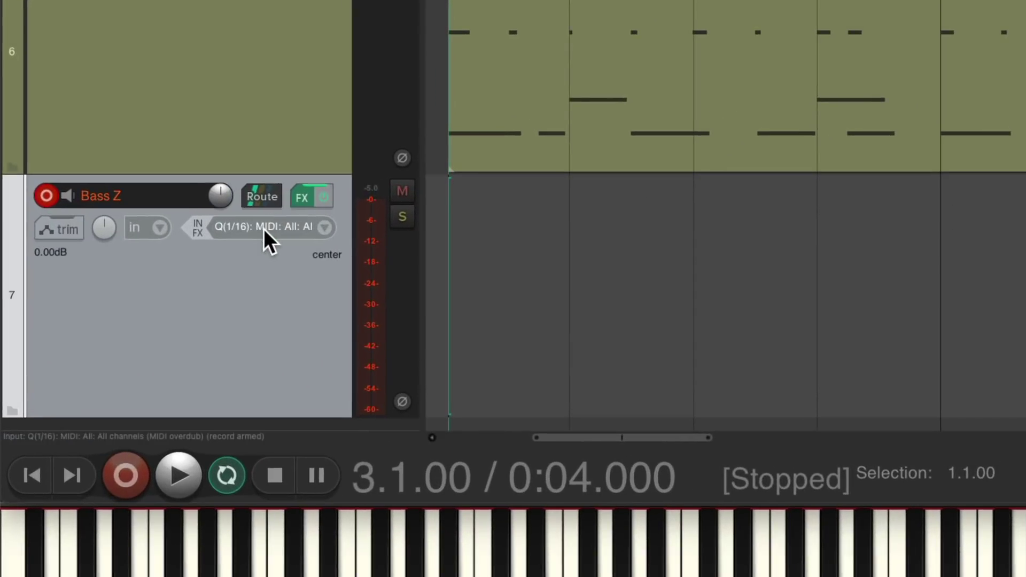
Check the MIDI input quantize settings in the bass track's recording settings, leaving them as they are.
left_click(264, 229)
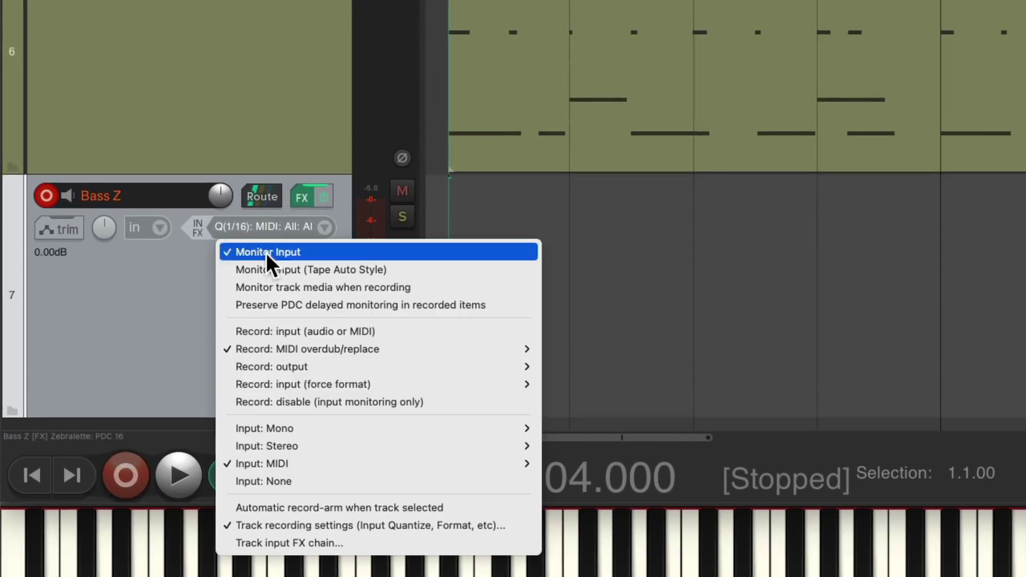
left_click(278, 524)
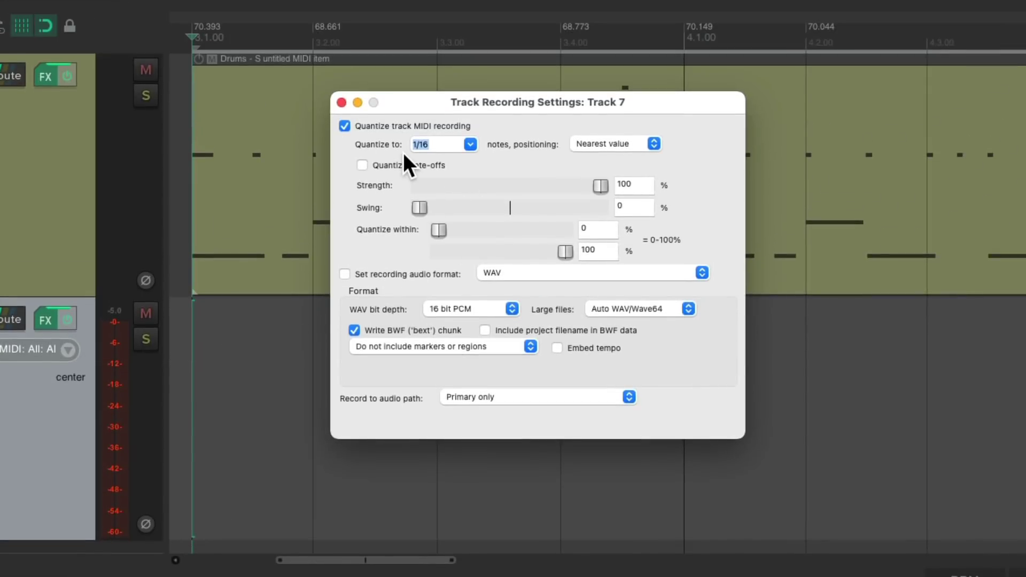
left_click(341, 102)
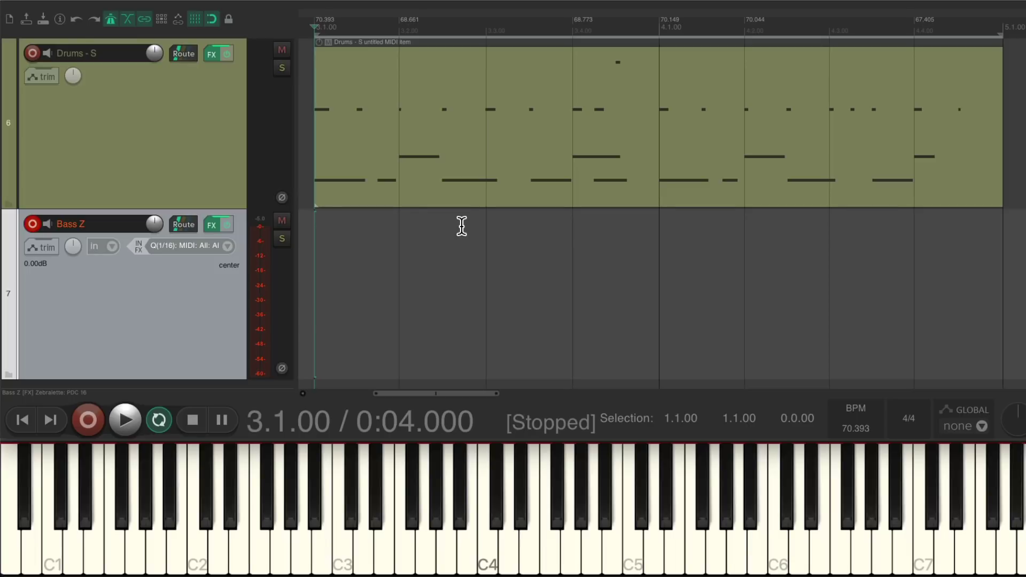
Record a bass part over the loop from 3.1.00 to 5.1.00, disarm the bass track, and stop playback after listening.
key("ctrl+r")
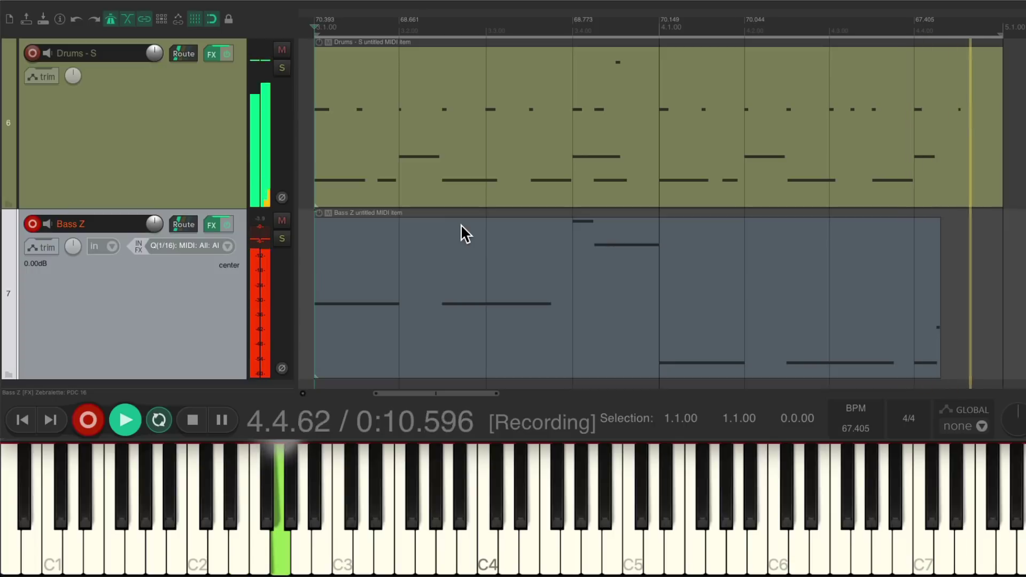
key("ctrl+r")
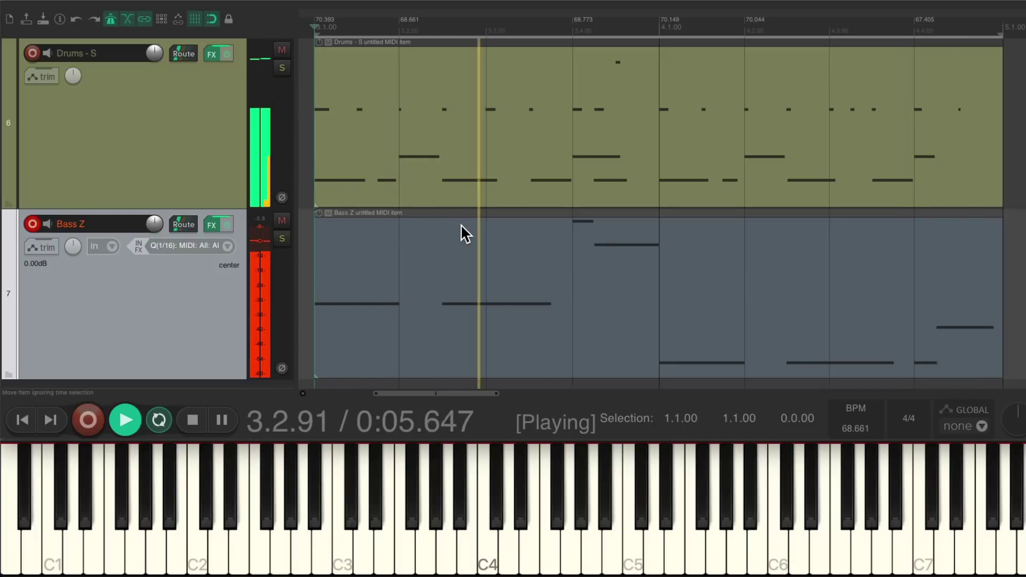
left_click(33, 224)
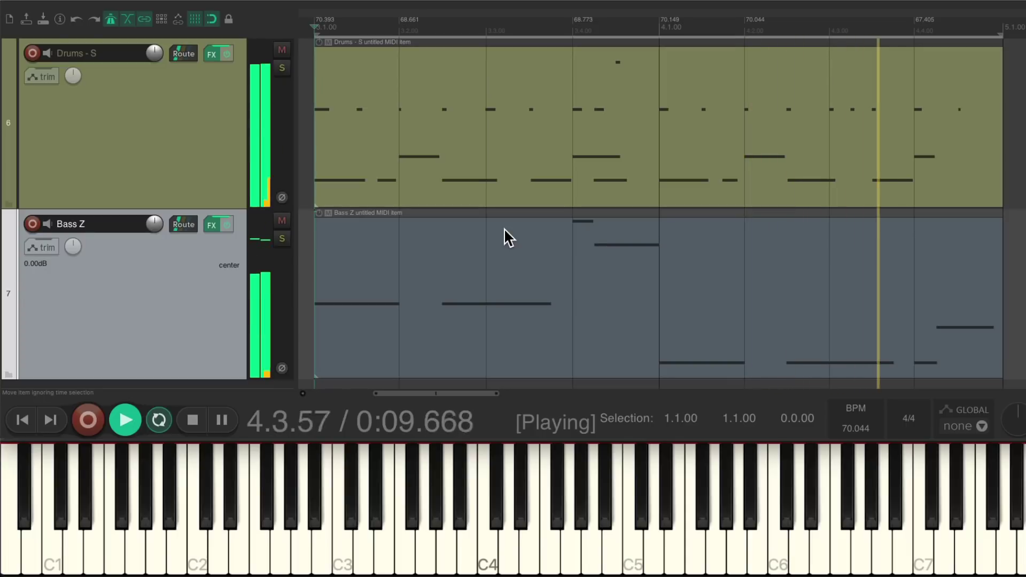
key("space")
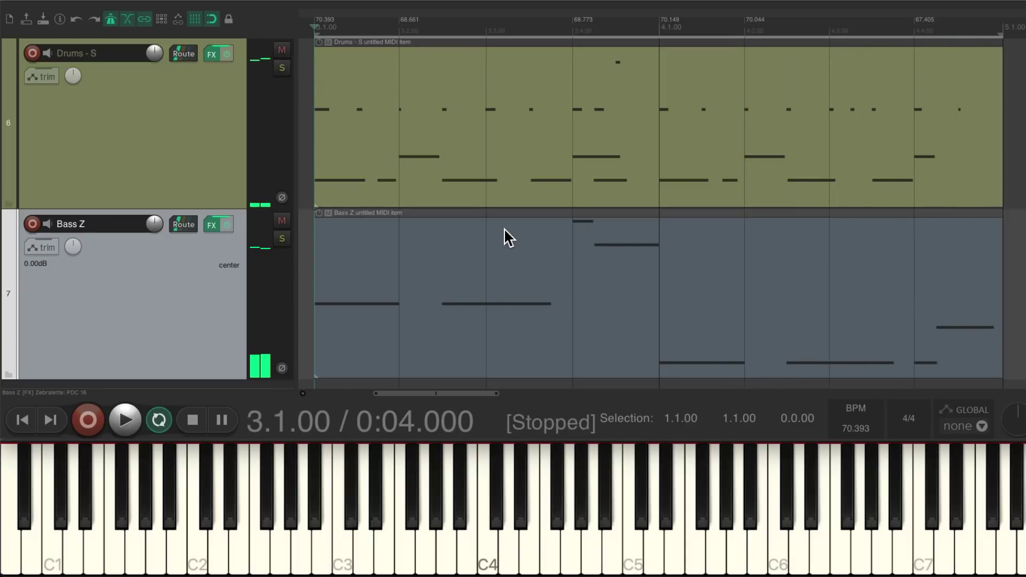
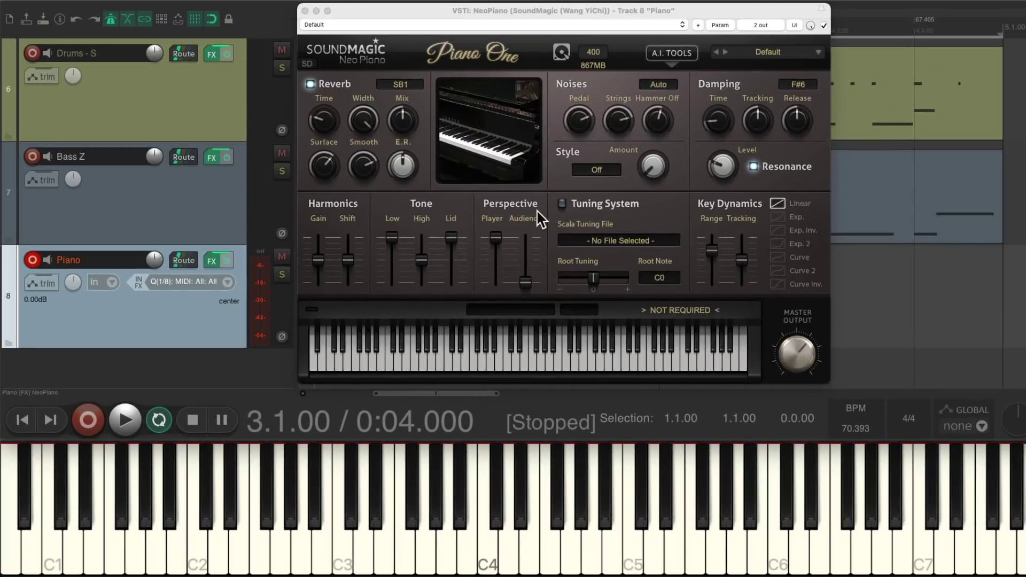
Close the piano instrument window, record sustained piano chords over the two-bar loop, disarm the piano track, and stop playback.
left_click(304, 11)
key("ctrl+r")
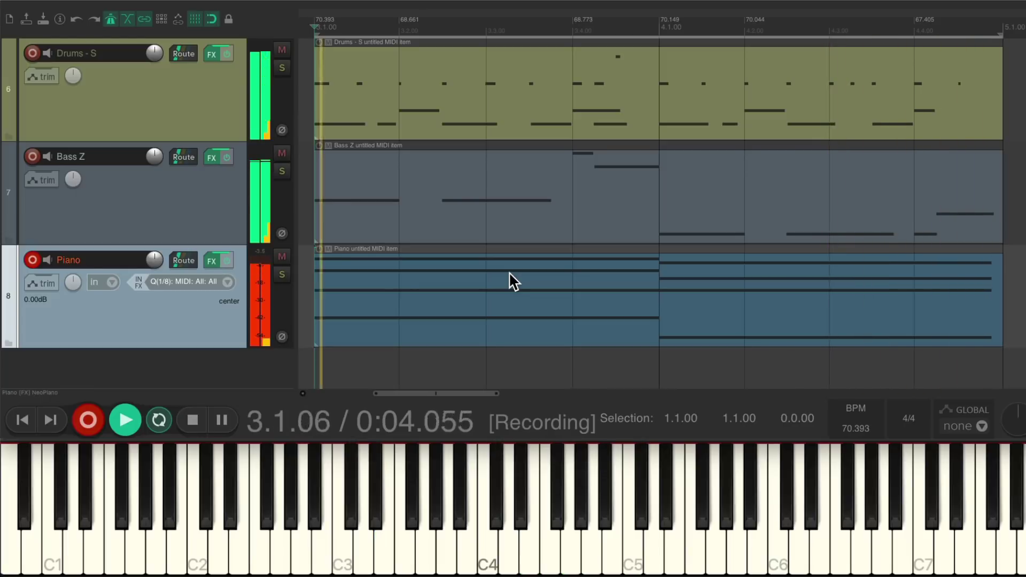
key("ctrl+r")
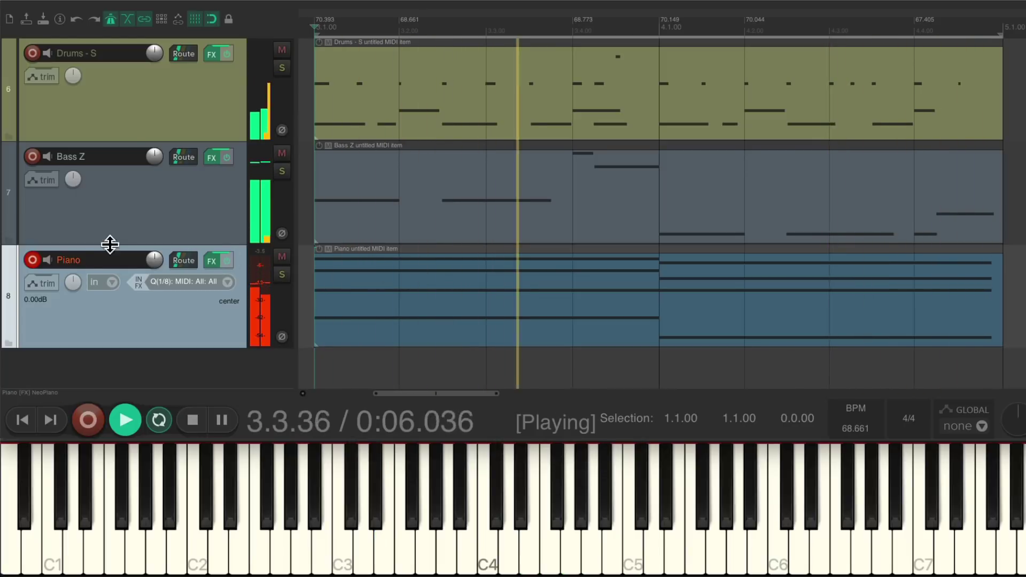
left_click(38, 261)
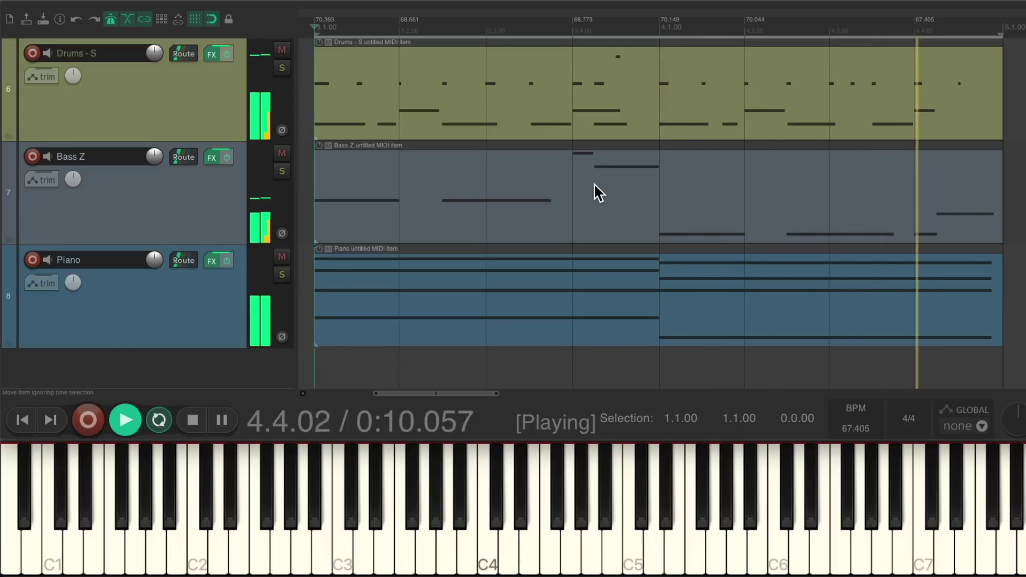
key("space")
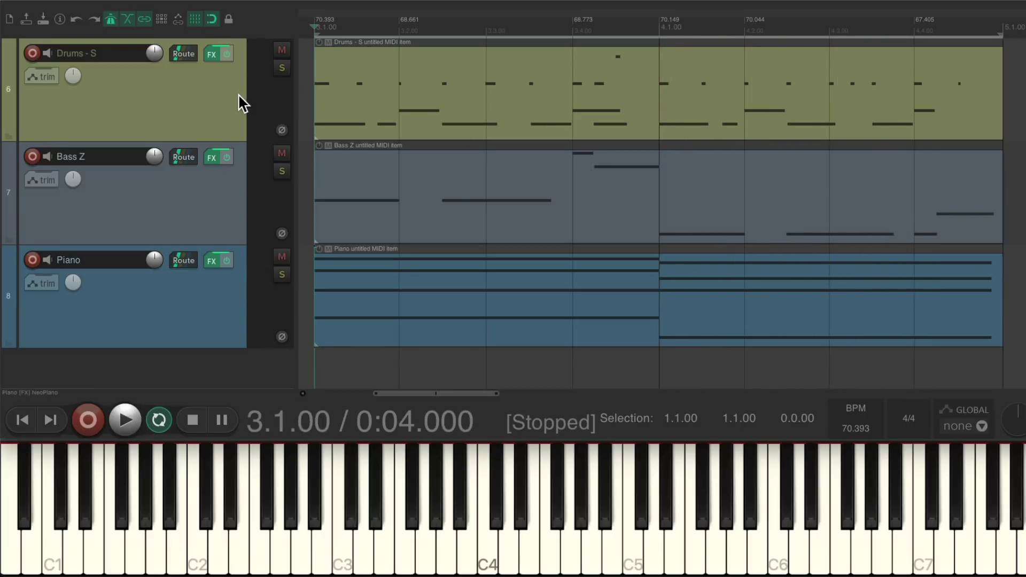
Insert a synth track from the Synth - Vital template, view its LFO 2 shape, and close the instrument window.
scroll(236, 94, "down", 1)
scroll(230, 93, "down", 1)
right_click(208, 251)
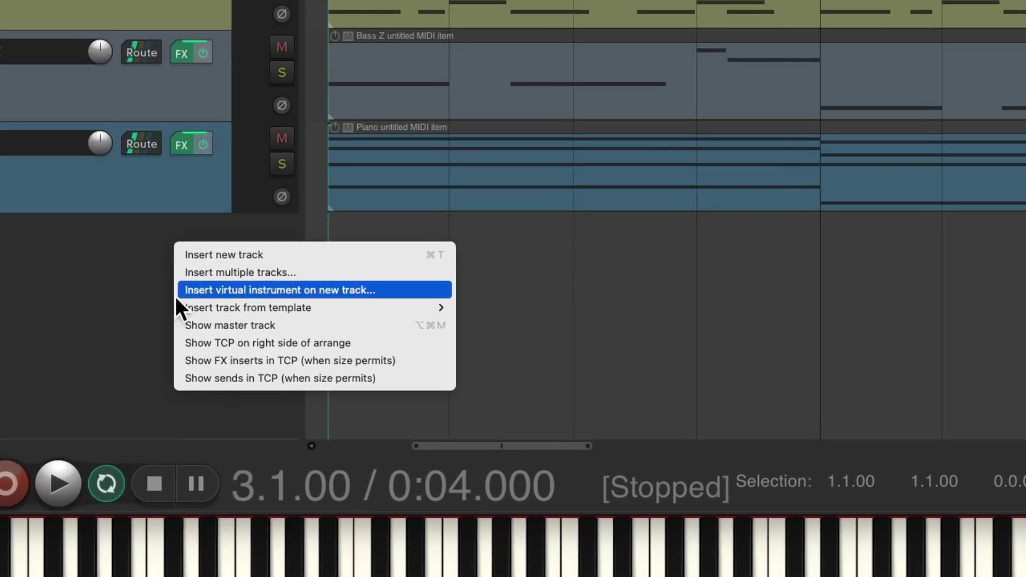
mouse_move(176, 303)
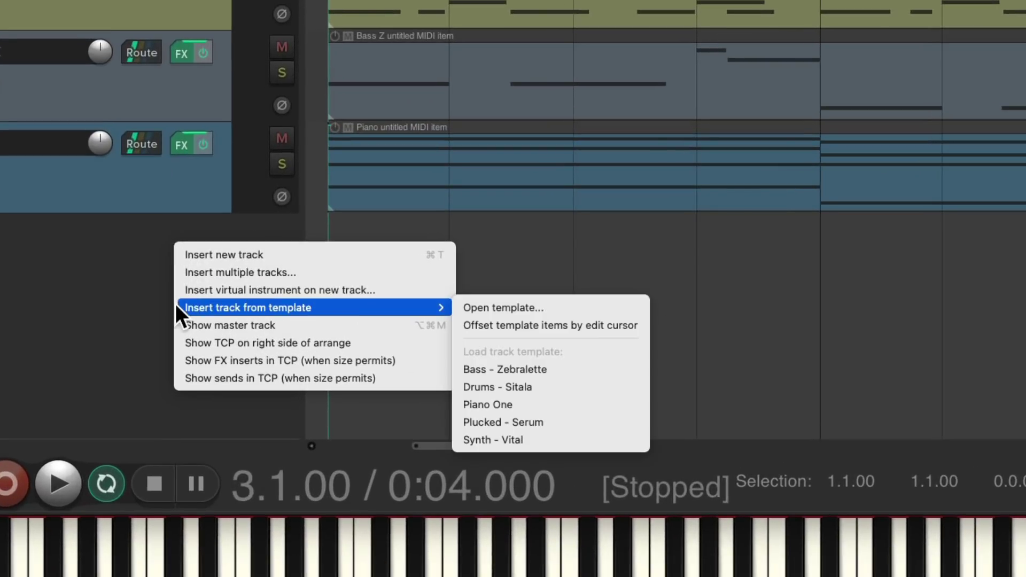
left_click(582, 444)
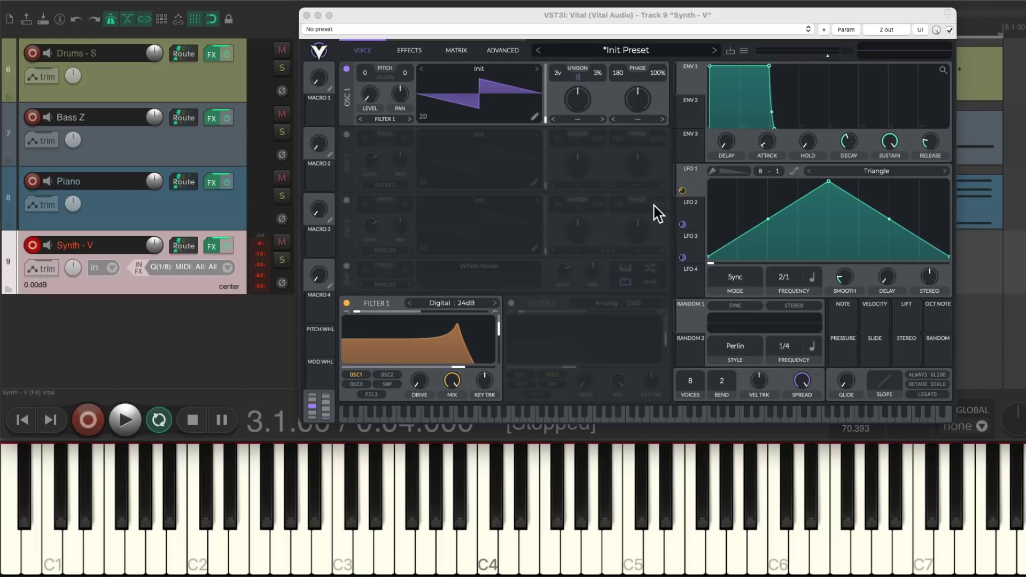
left_click(691, 211)
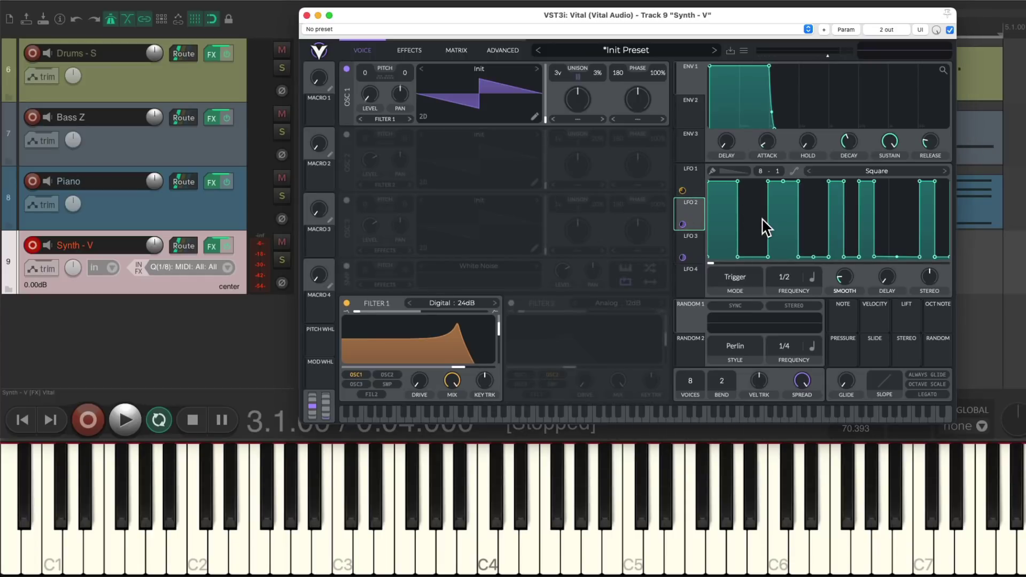
left_click(307, 15)
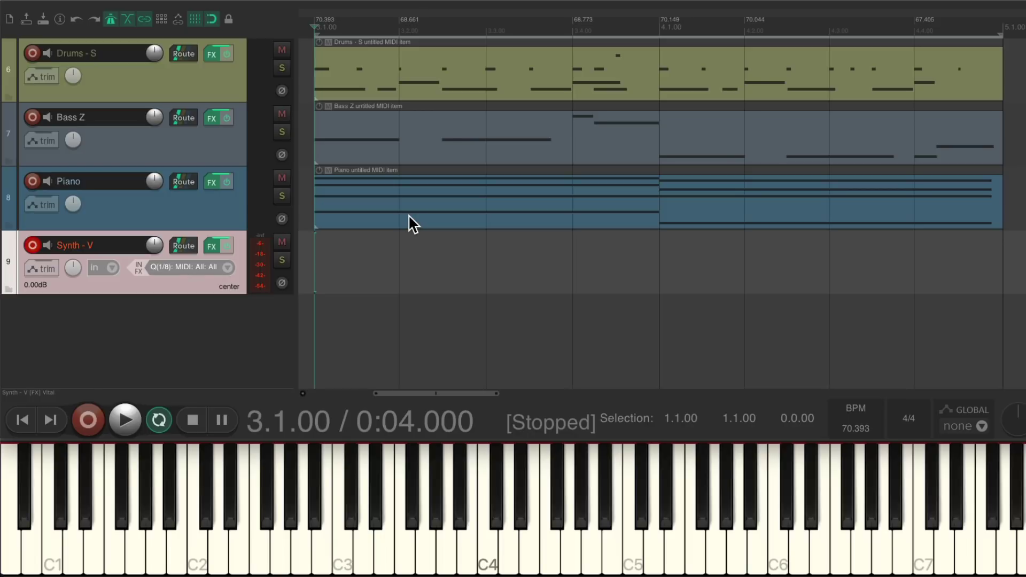
Record a synth part of two long notes over the loop, disarm and deselect the synth track, and stop playback.
key("ctrl+r")
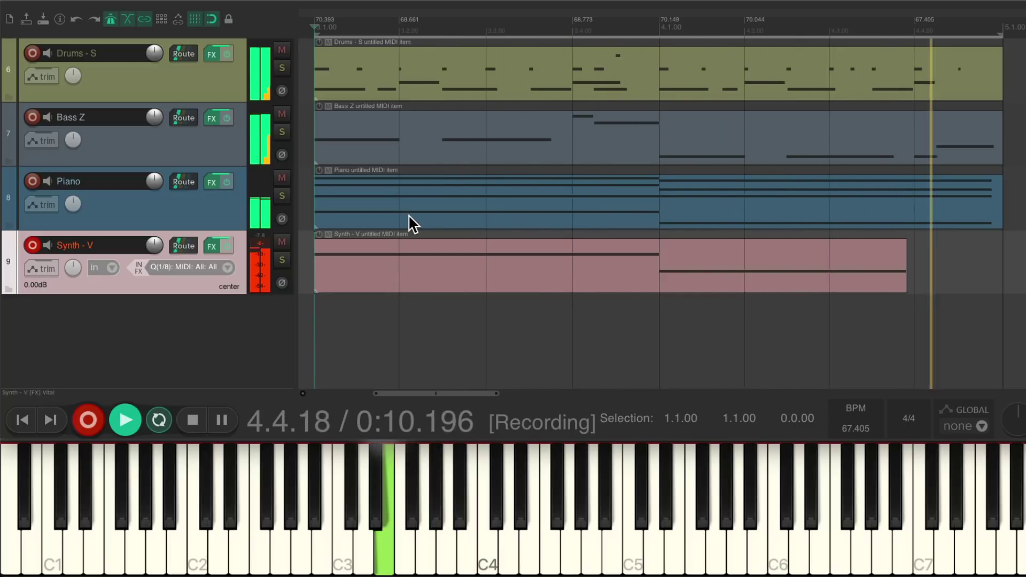
key("ctrl+r")
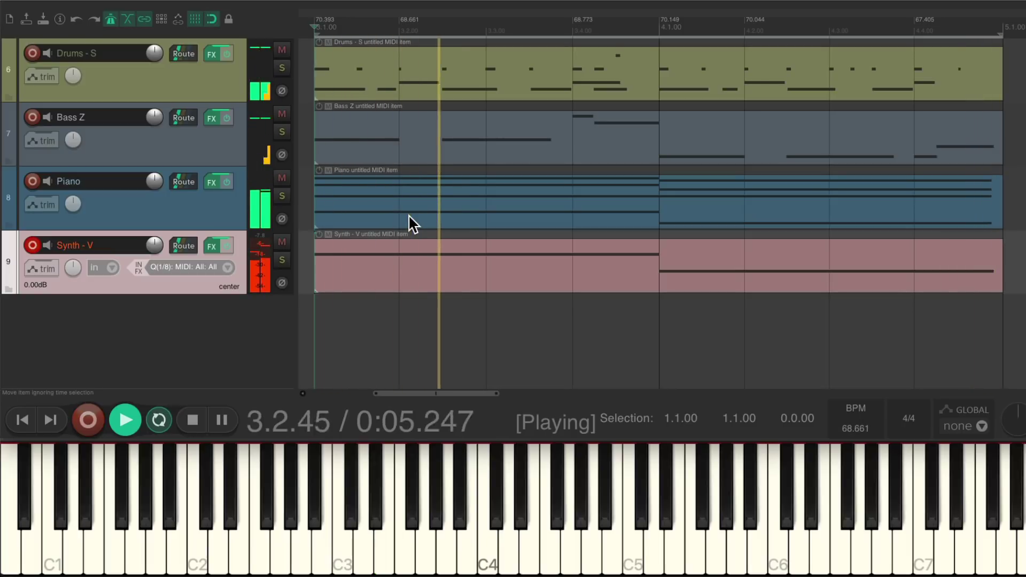
left_click(32, 245)
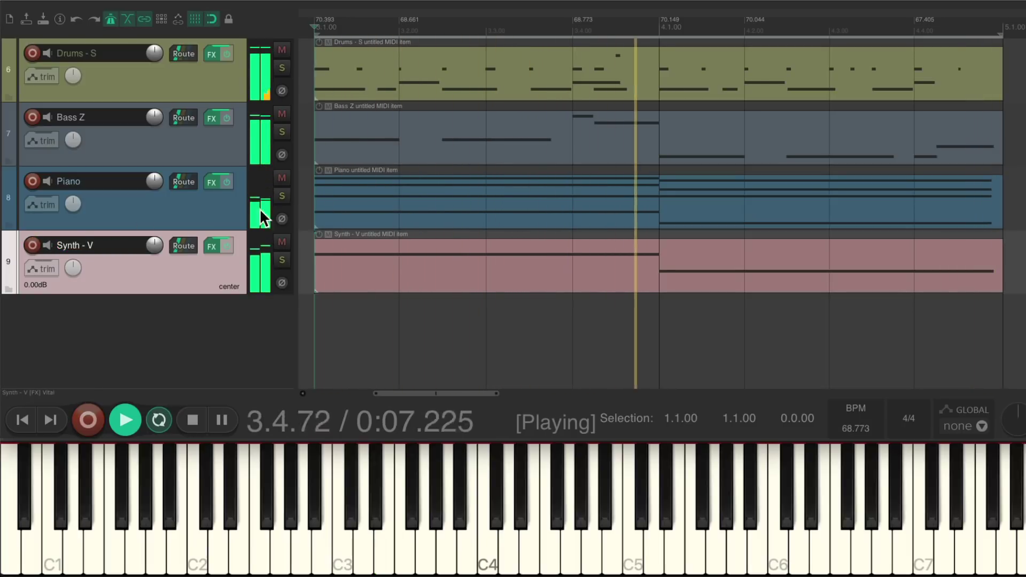
left_click(440, 234)
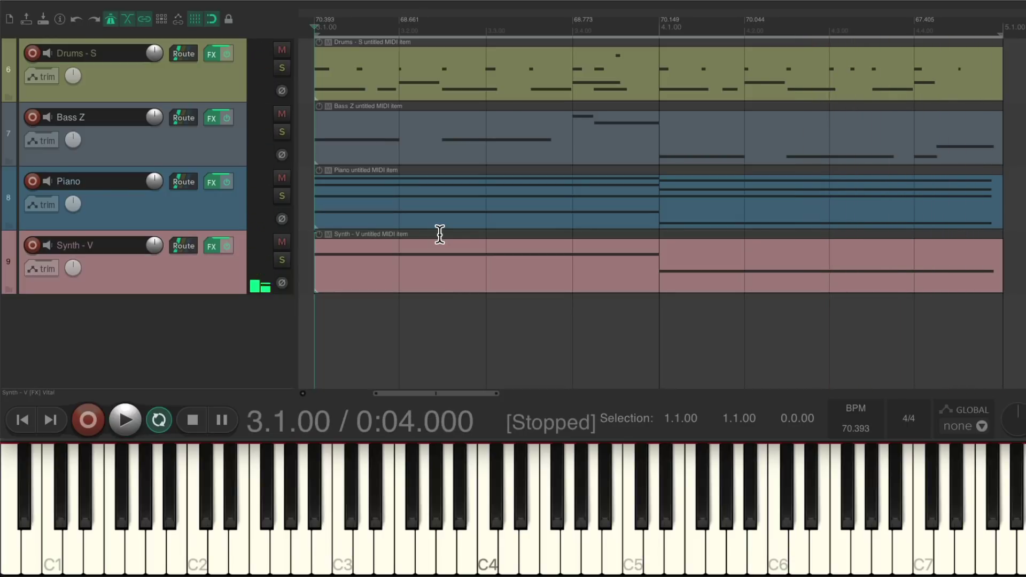
Insert a plucked track from the Plucked - Serum template and close its instrument window.
right_click(255, 343)
mouse_move(255, 383)
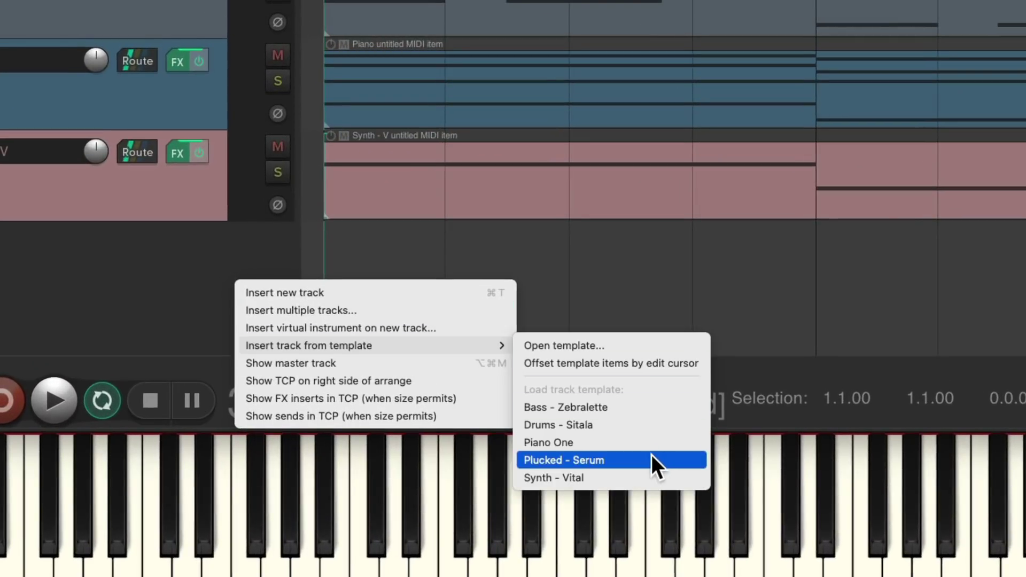
left_click(653, 459)
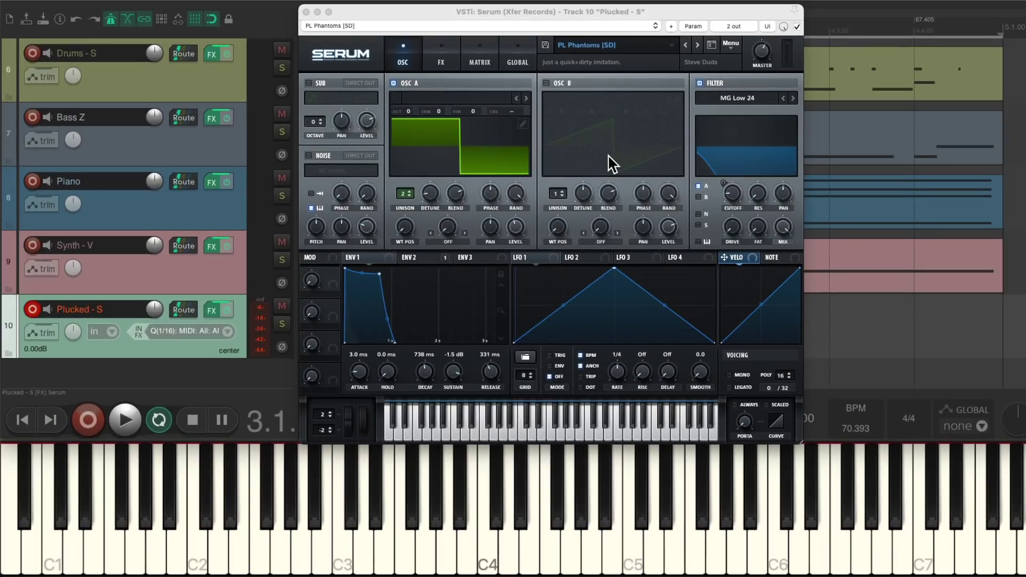
left_click(306, 12)
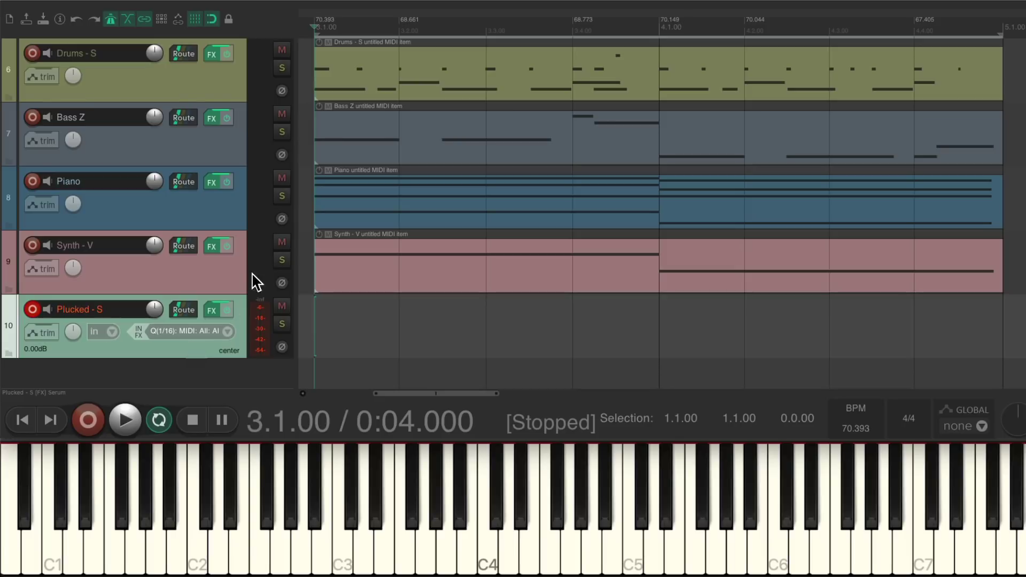
With the synth track muted, record a plucked part over the loop, disarm its track, unmute the synth, and stop playback after listening.
left_click(282, 243)
key("ctrl+r")
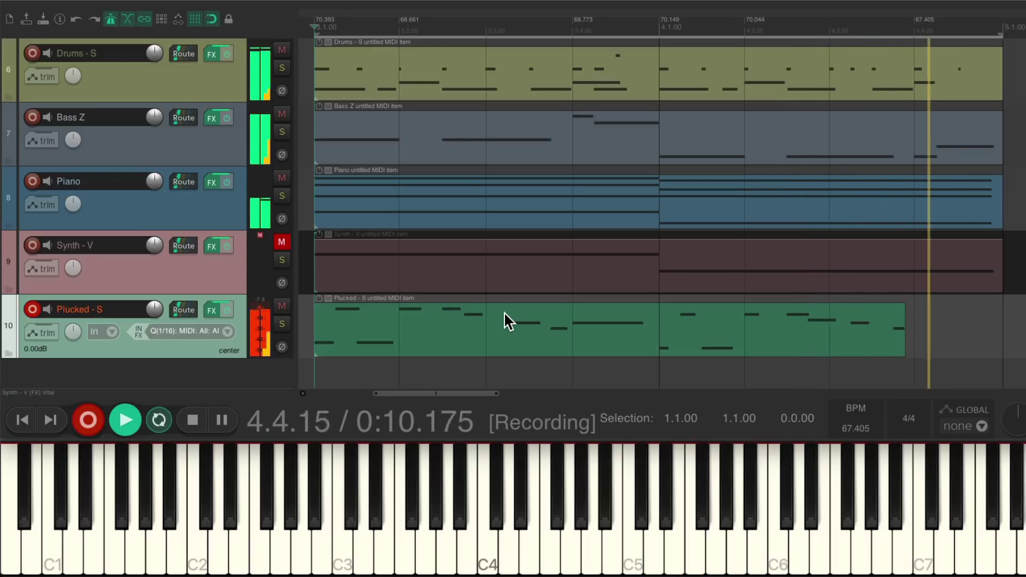
key("ctrl+r")
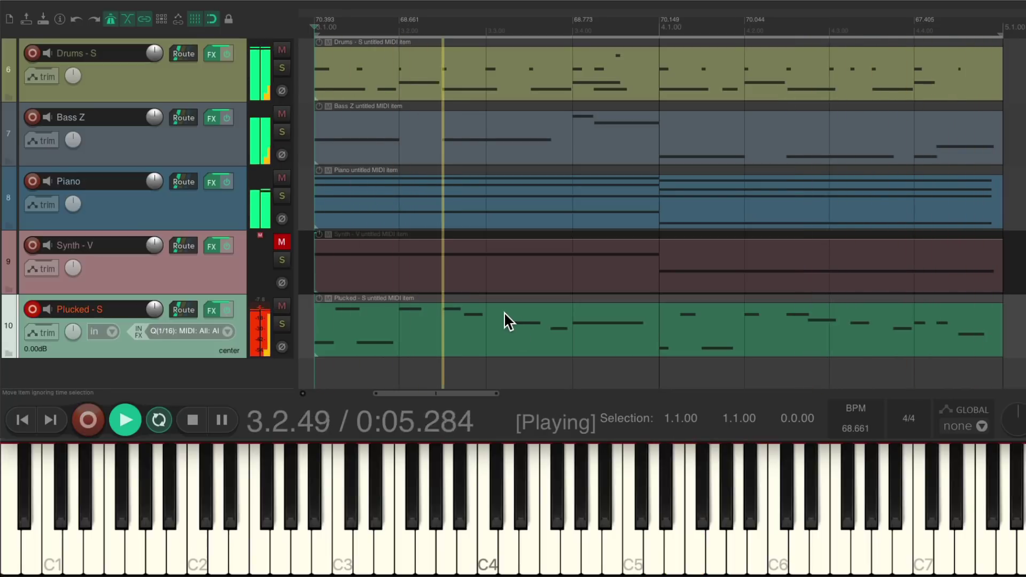
left_click(33, 309)
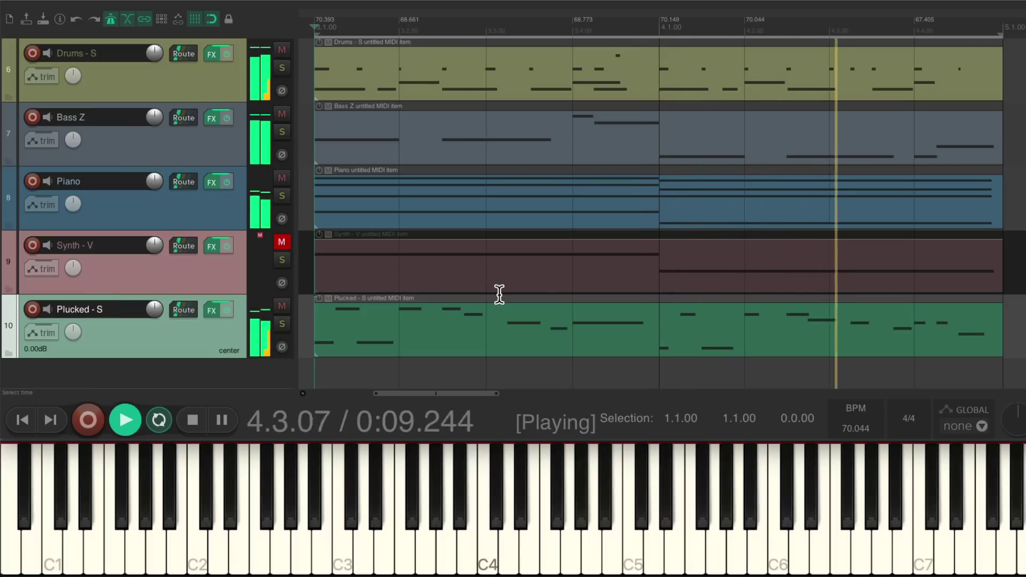
left_click(282, 242)
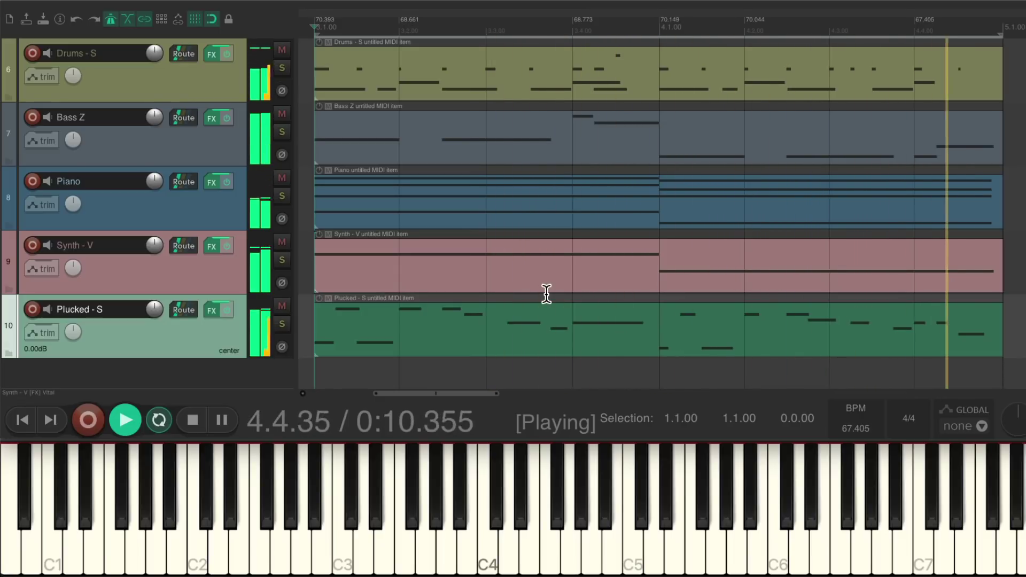
key("space")
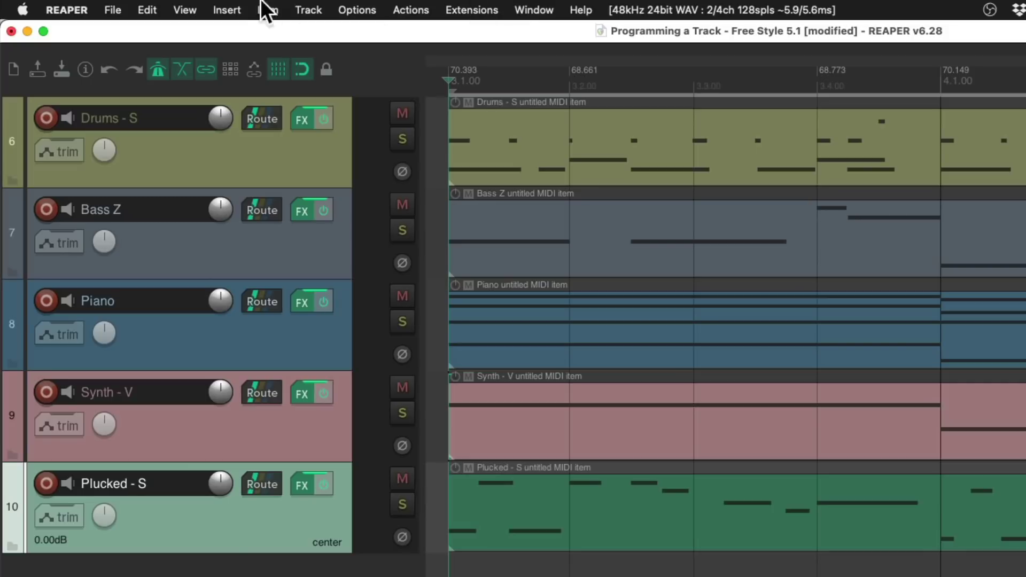
Show the tempo envelope and select its six points from 3.1.00 through 4.4.00.
left_click(184, 10)
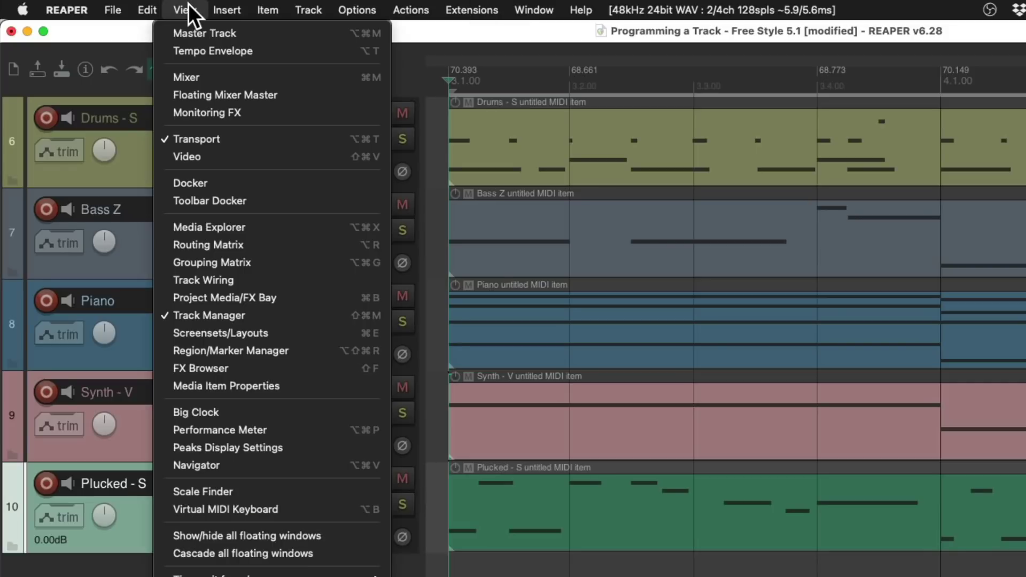
left_click(171, 54)
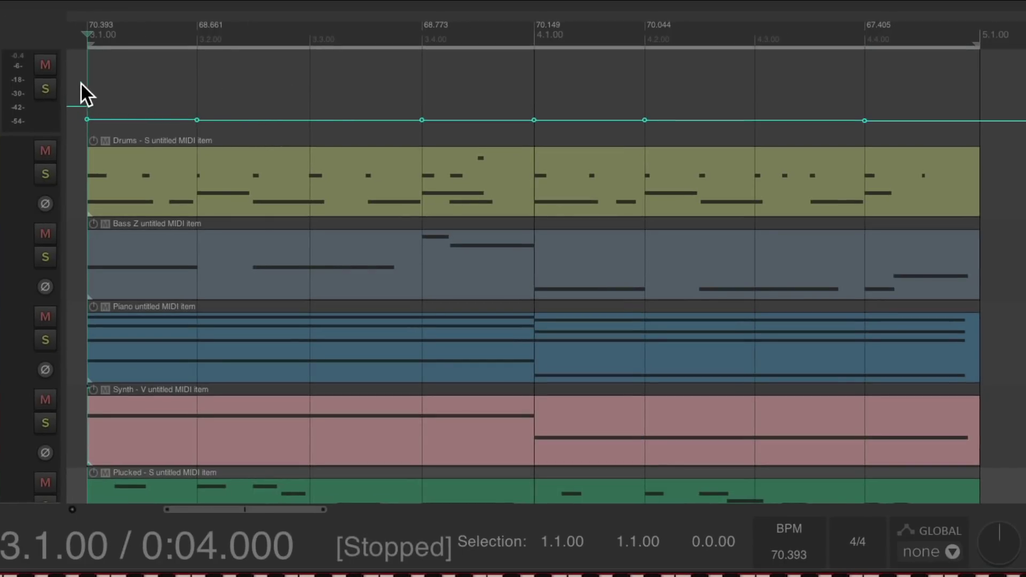
left_click_drag(81, 84, 936, 132)
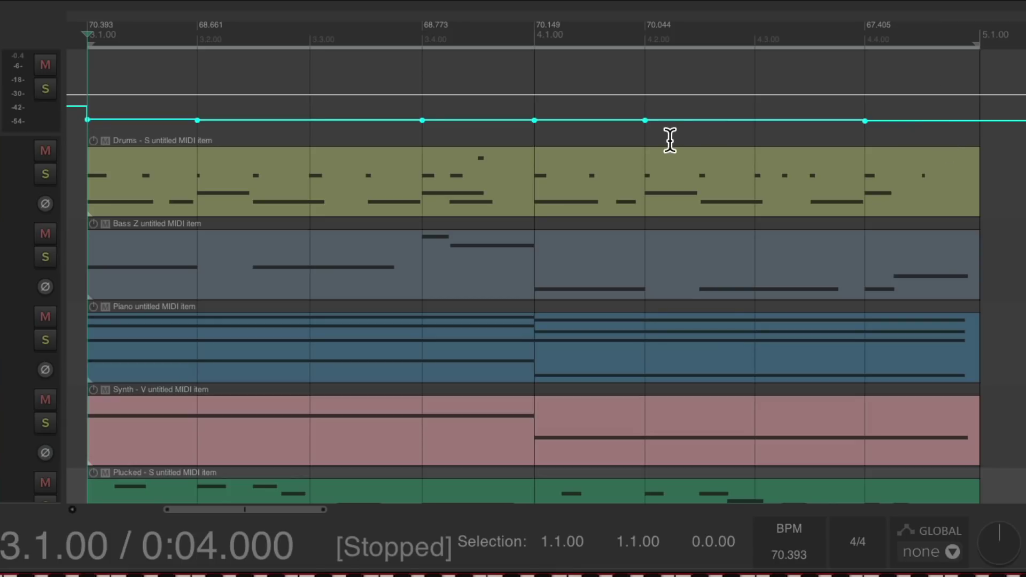
Paste copies of the selected two-bar tempo points at 5.1.00 and 7.1.00.
scroll(478, 179, "down", 4)
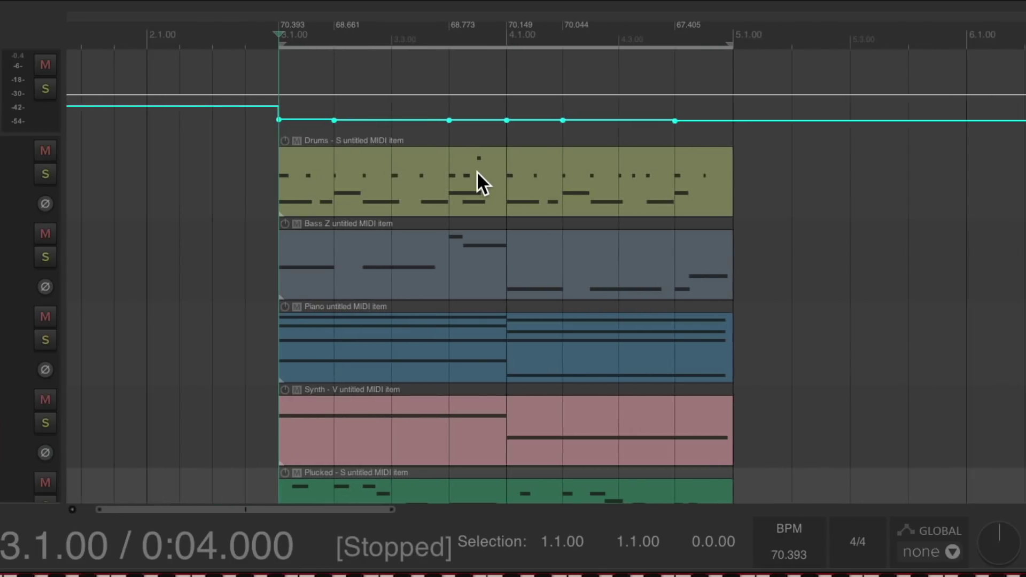
scroll(457, 179, "right", 5)
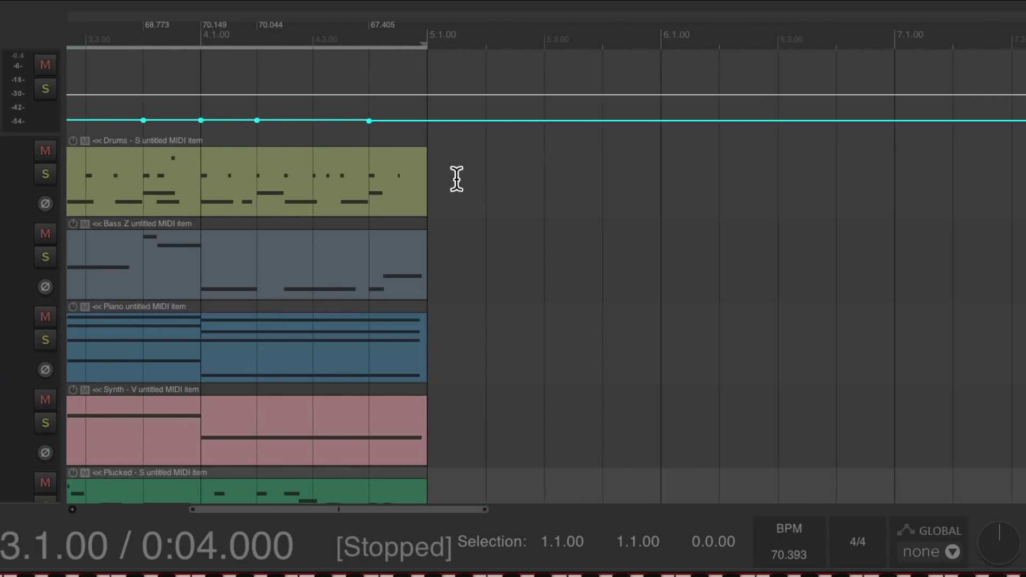
left_click(427, 73)
scroll(426, 72, "right", 8)
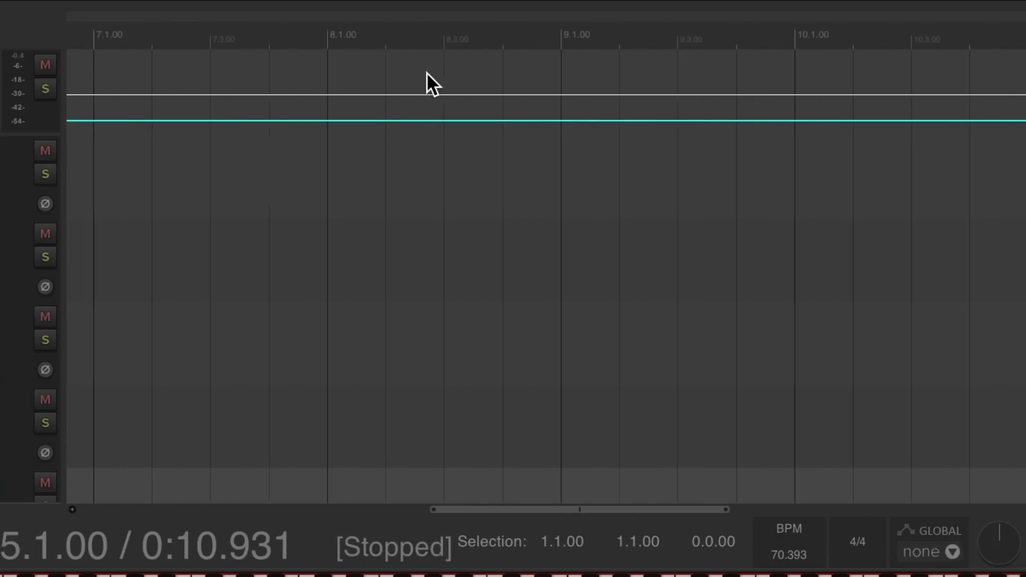
left_click(94, 75)
key("ctrl+v")
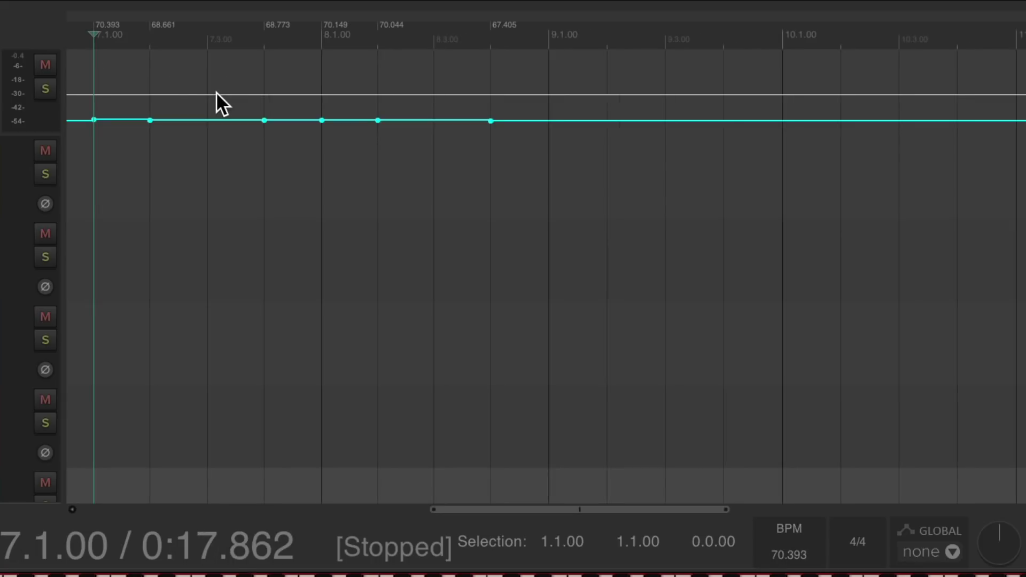
Paste the copied tempo points again at 9.1.00 and 11.1.00.
scroll(437, 75, "right", 1)
left_click(474, 66)
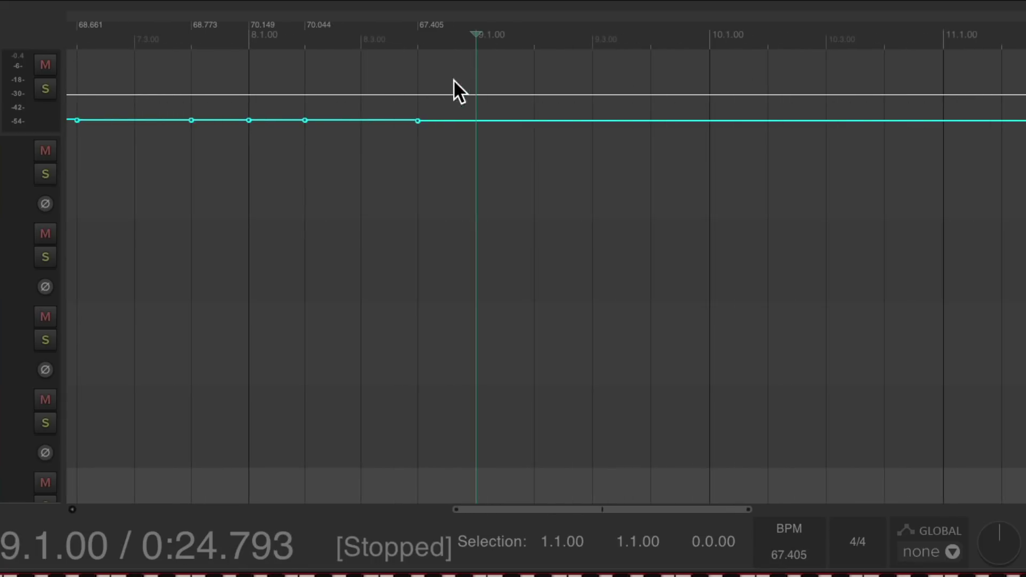
key("ctrl+v")
scroll(447, 85, "right", 8)
left_click(437, 78)
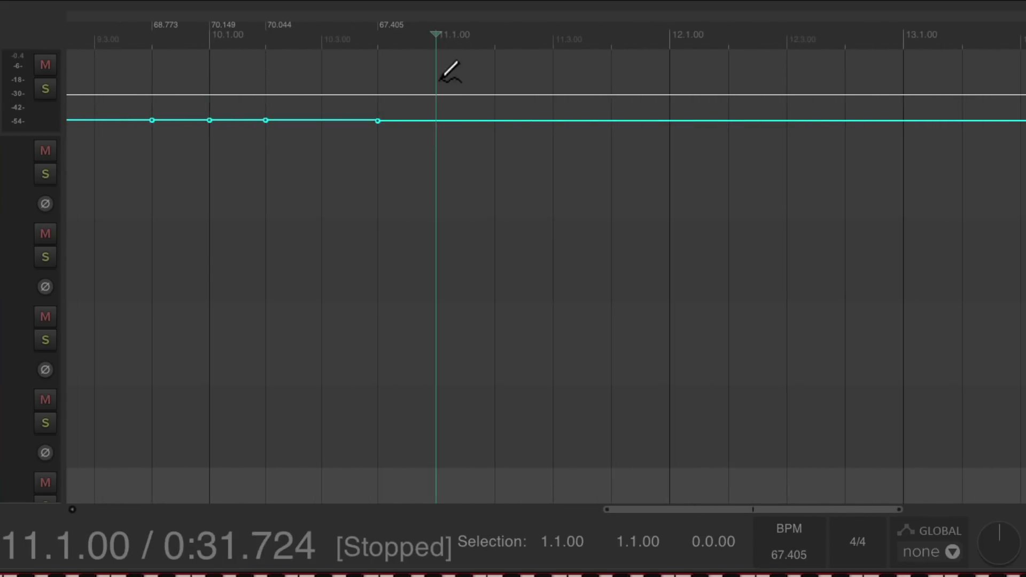
key("ctrl+v")
Paste the copied tempo points at 13.1.00 and 15.1.00.
scroll(449, 72, "right", 9)
left_click(281, 71)
key("ctrl+v")
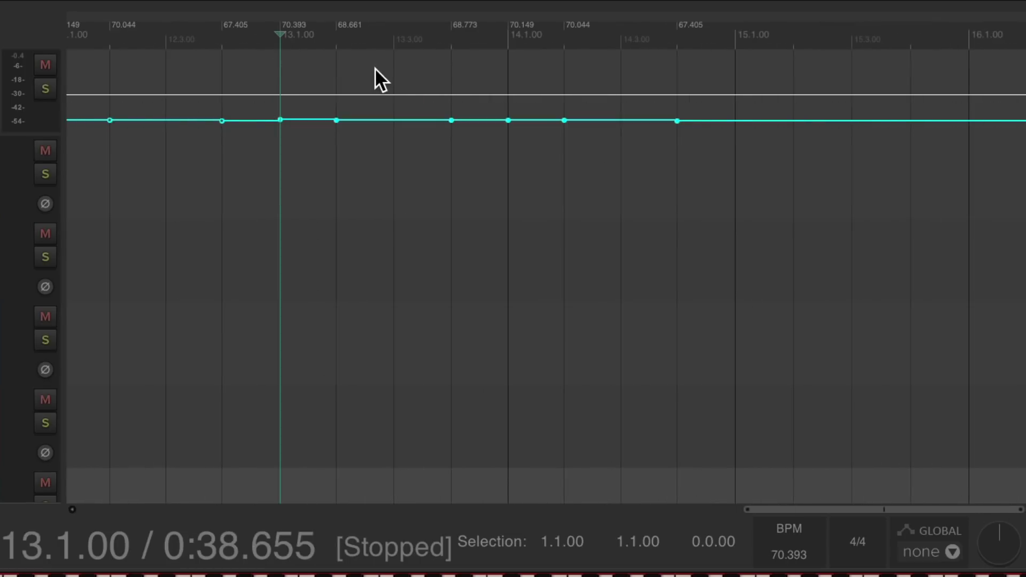
scroll(373, 69, "right", 8)
left_click(305, 68)
key("ctrl+v")
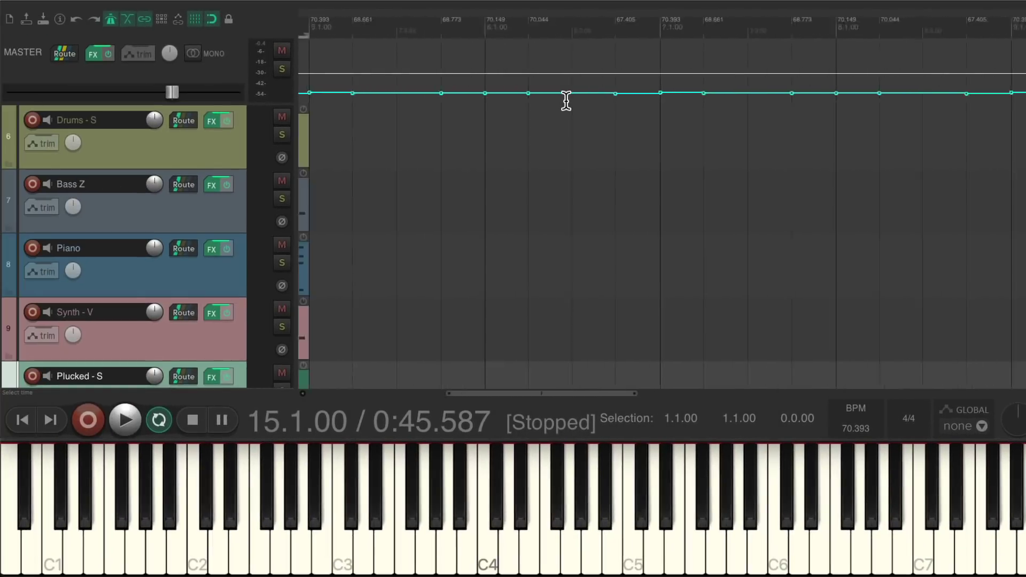
Hide the master track together with its tempo envelope.
scroll(414, 130, "left", 15)
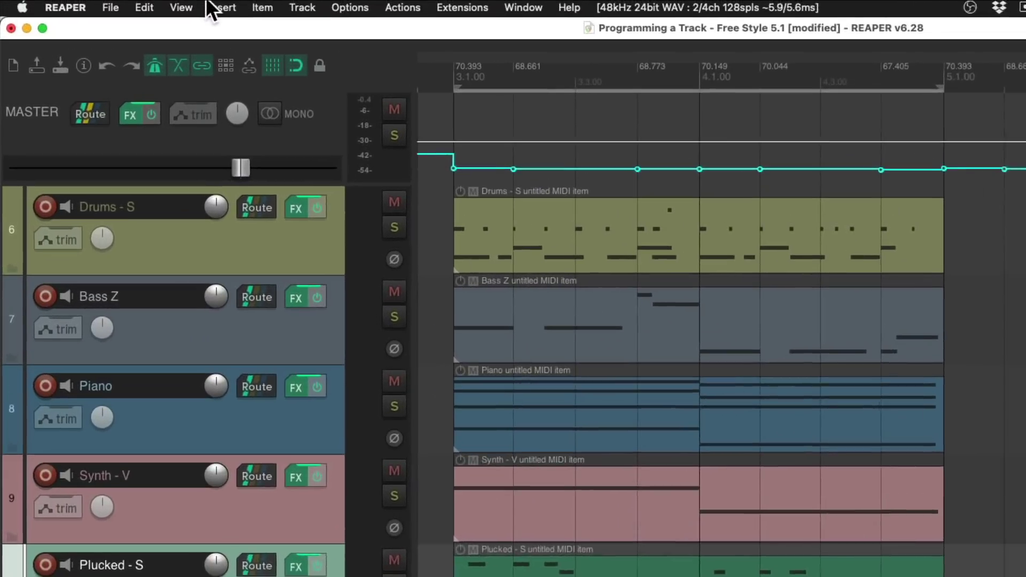
left_click(185, 7)
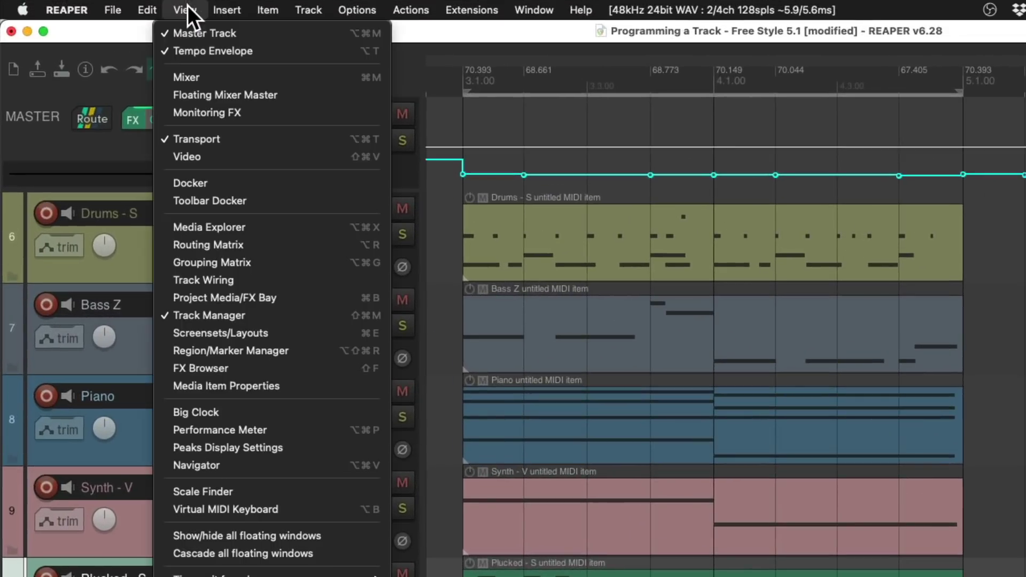
left_click(179, 32)
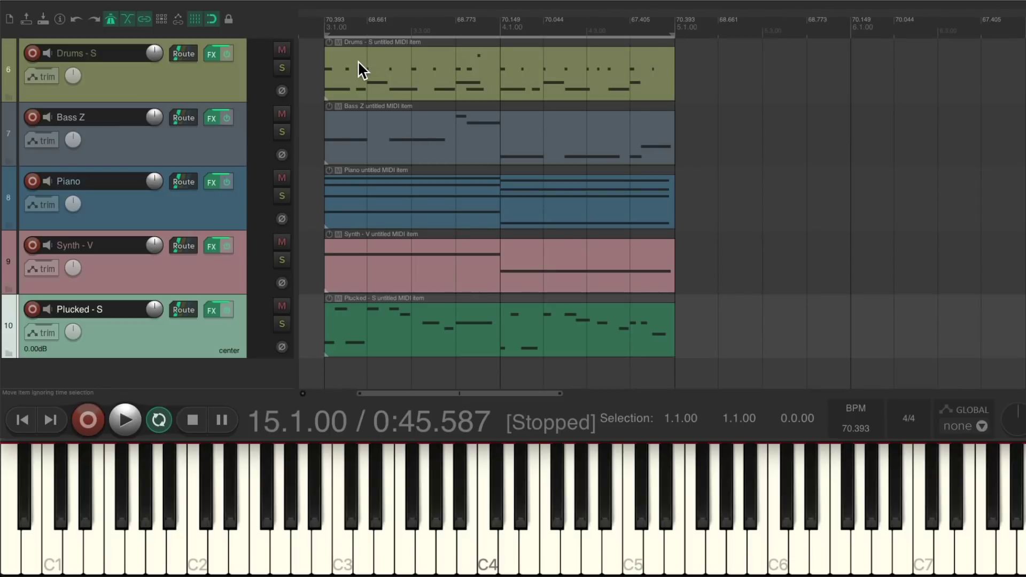
Select the loop's five MIDI items from drums through plucked and copy them to 5.1.00, 7.1.00, 9.1.00, 11.1.00 and 13.1.00.
left_click_drag(359, 63, 587, 317)
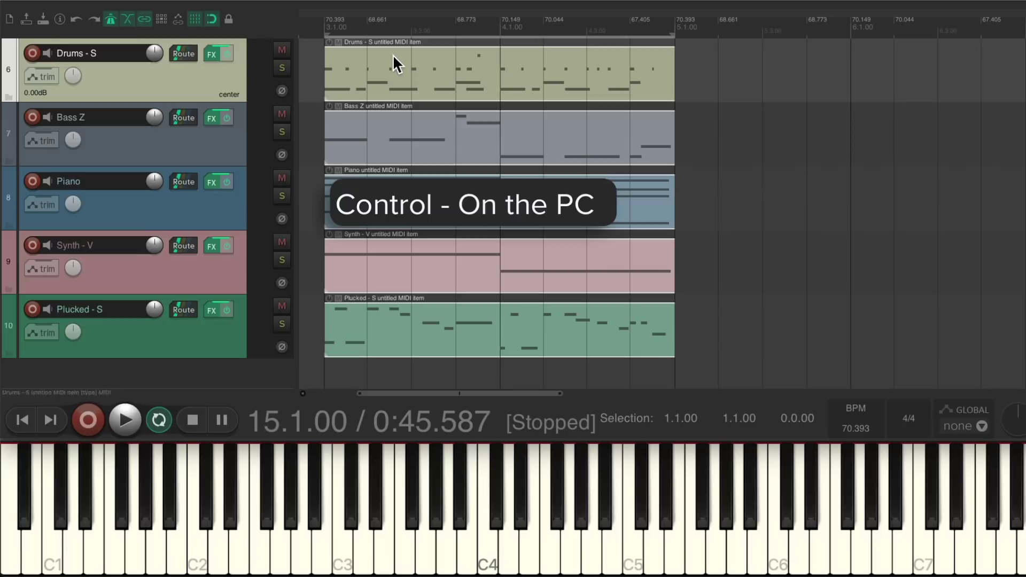
key("ctrl")
left_click_drag(400, 60, 794, 58)
scroll(651, 146, "right", 5)
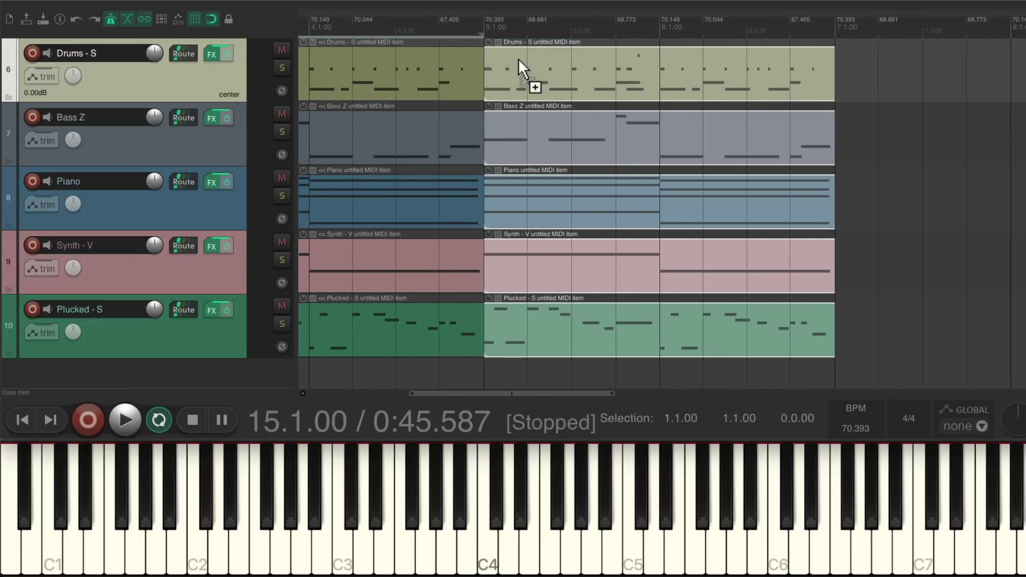
left_click_drag(522, 69, 877, 60)
scroll(709, 142, "right", 6)
left_click_drag(405, 75, 740, 58)
scroll(652, 137, "right", 4)
left_click_drag(652, 137, 816, 73)
scroll(642, 161, "right", 5)
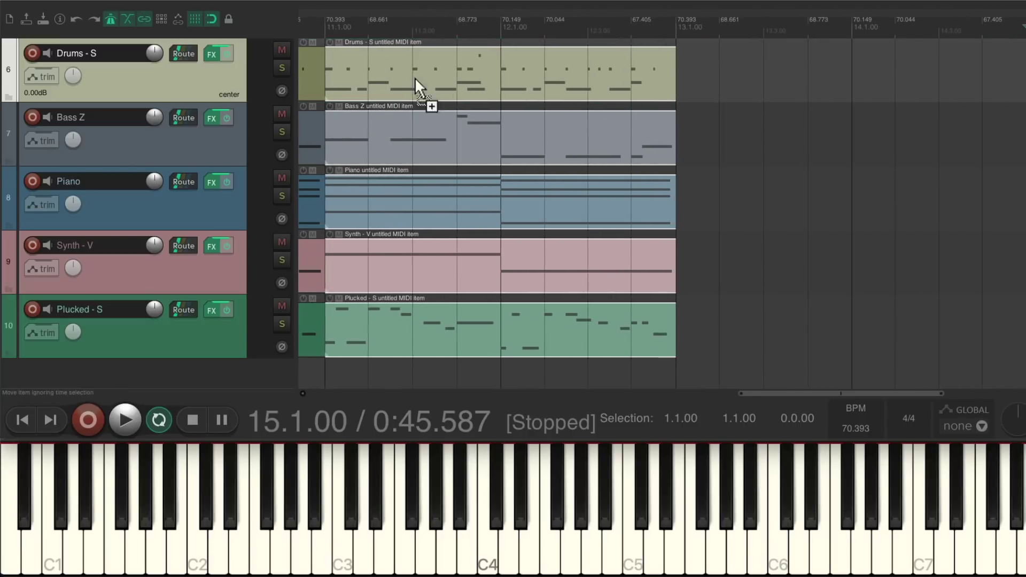
left_click_drag(417, 87, 713, 62)
Delete the plucked, synth and bass items at 3.1.00 and move the piano track above the bass track.
scroll(543, 155, "left", 15)
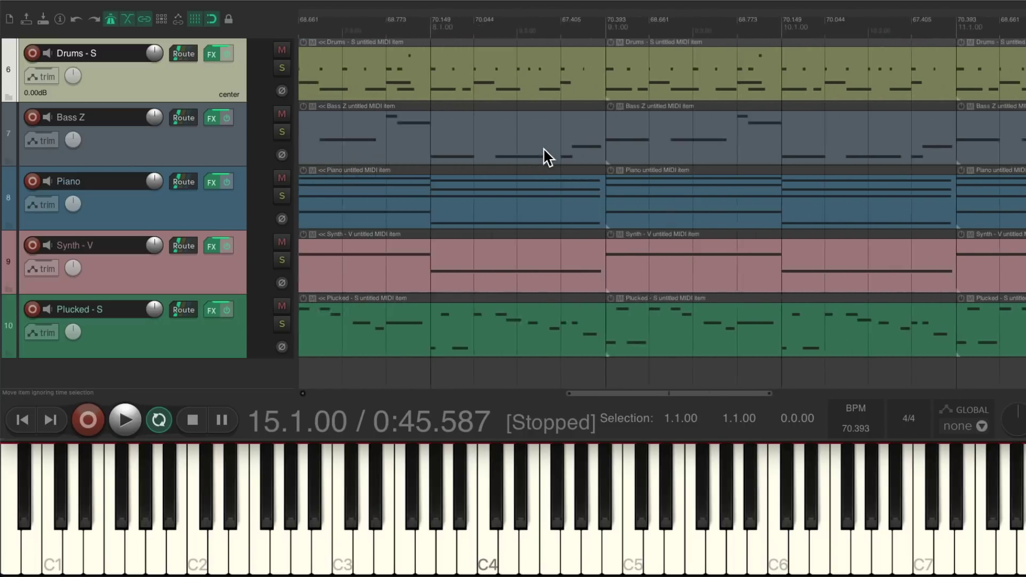
scroll(543, 147, "right", 4)
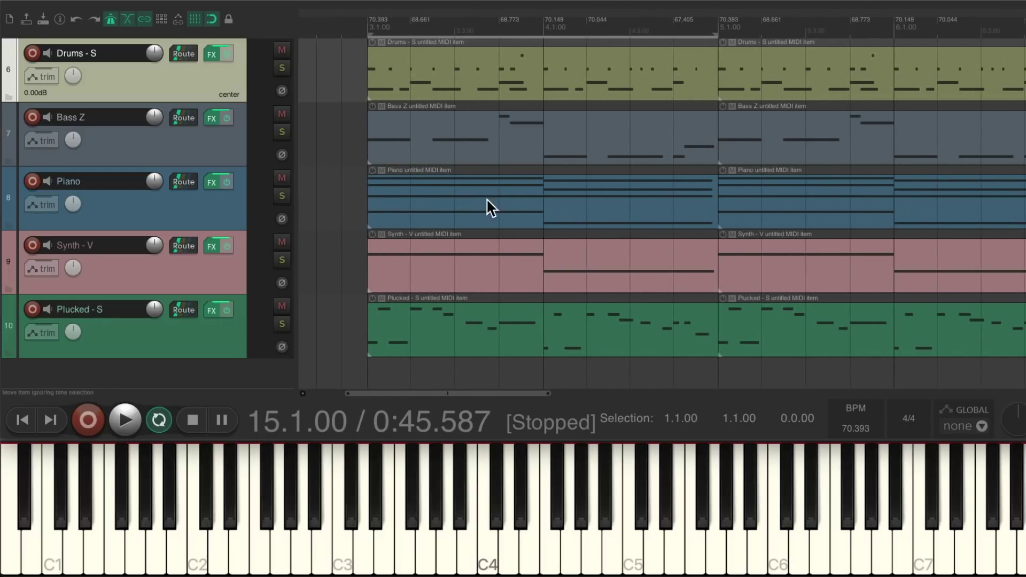
left_click(434, 317)
key("Delete")
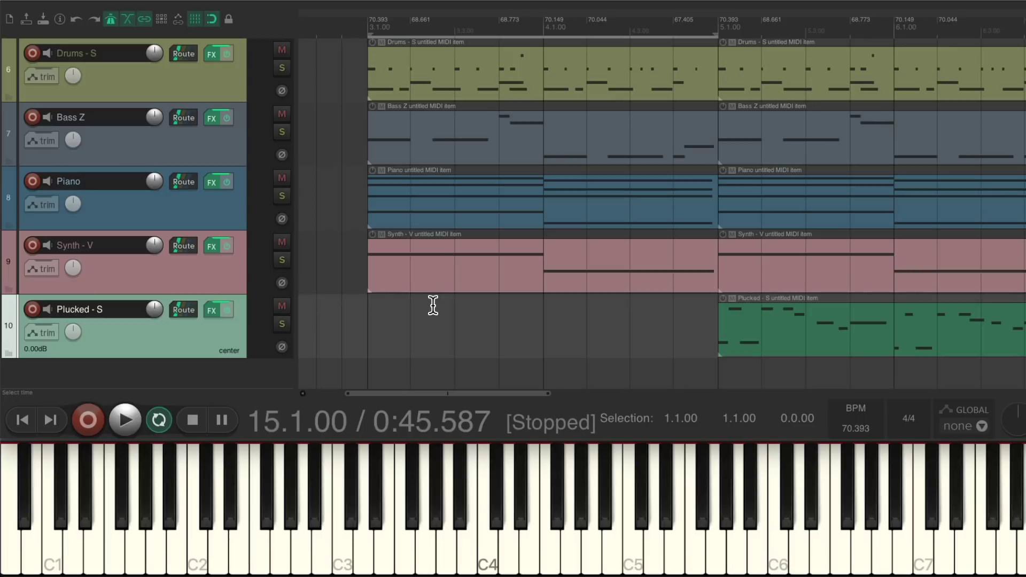
left_click(443, 255)
key("Delete")
left_click(479, 125)
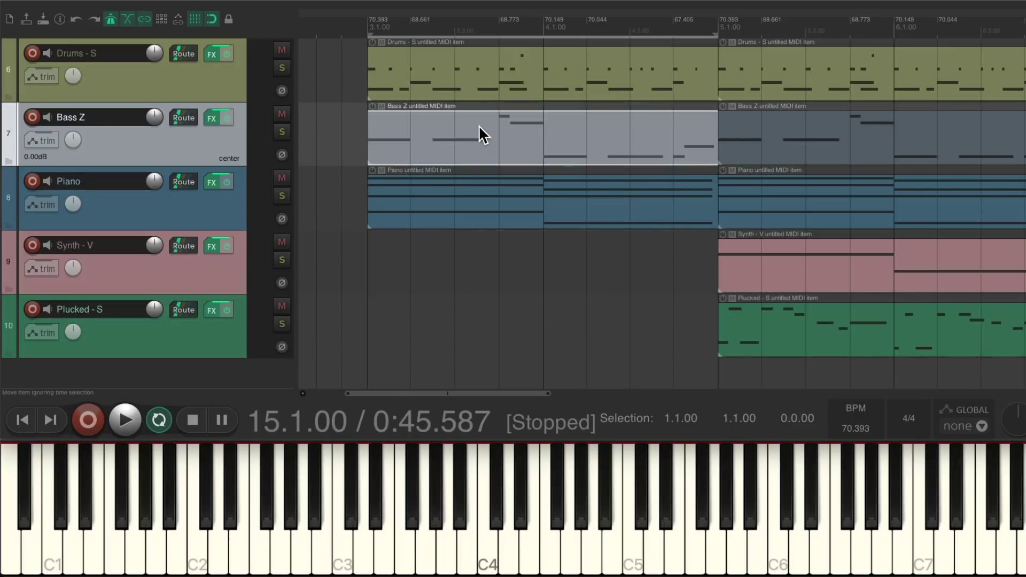
key("Delete")
left_click_drag(202, 217, 207, 126)
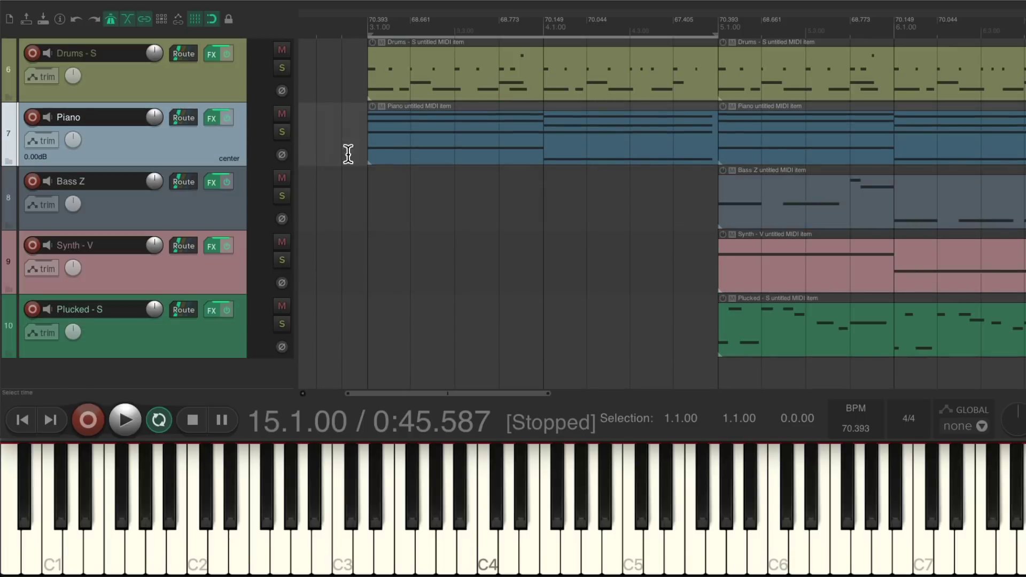
Delete the synth and plucked items at 5.1.00 and the plucked item at 7.1.00.
scroll(586, 177, "right", 5)
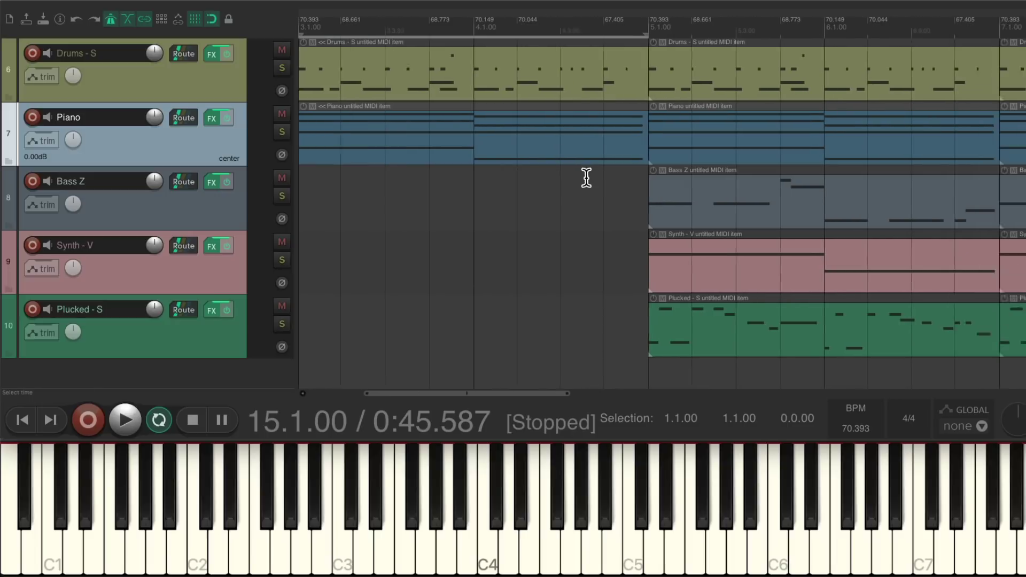
scroll(595, 203, "right", 3)
left_click(464, 255)
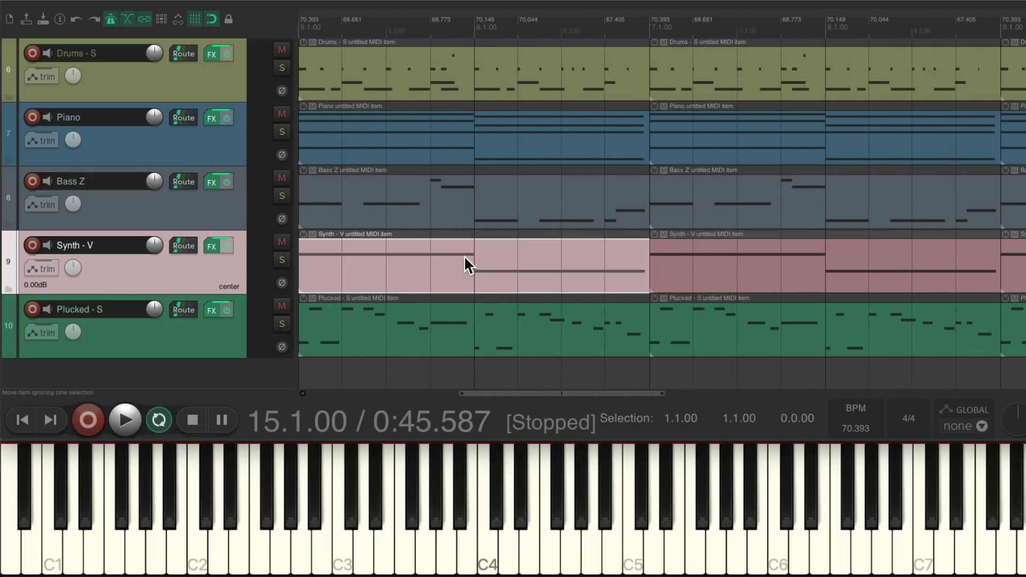
key("Delete")
left_click(453, 328)
key("Delete")
scroll(475, 276, "right", 6)
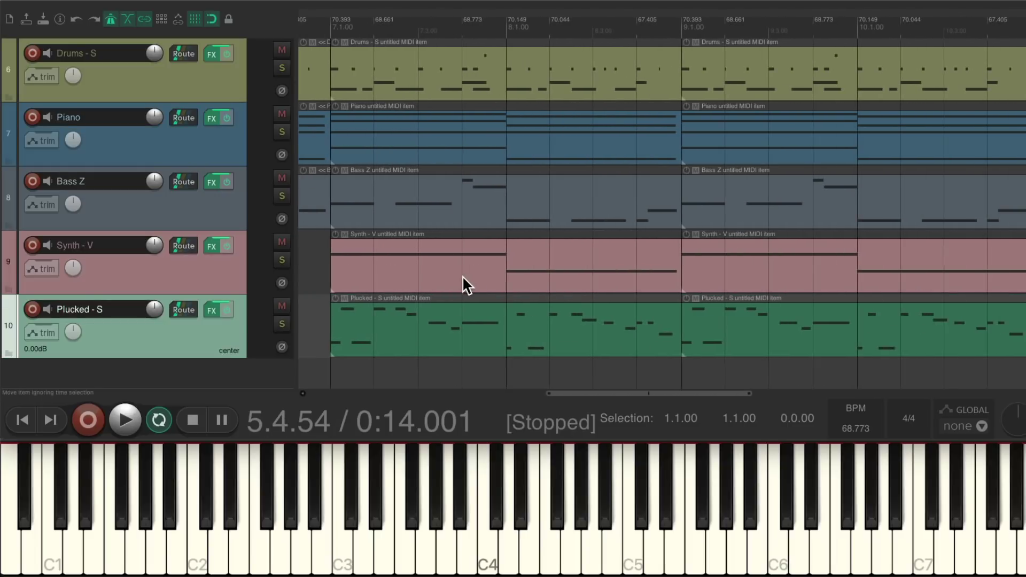
left_click(476, 313)
key("Delete")
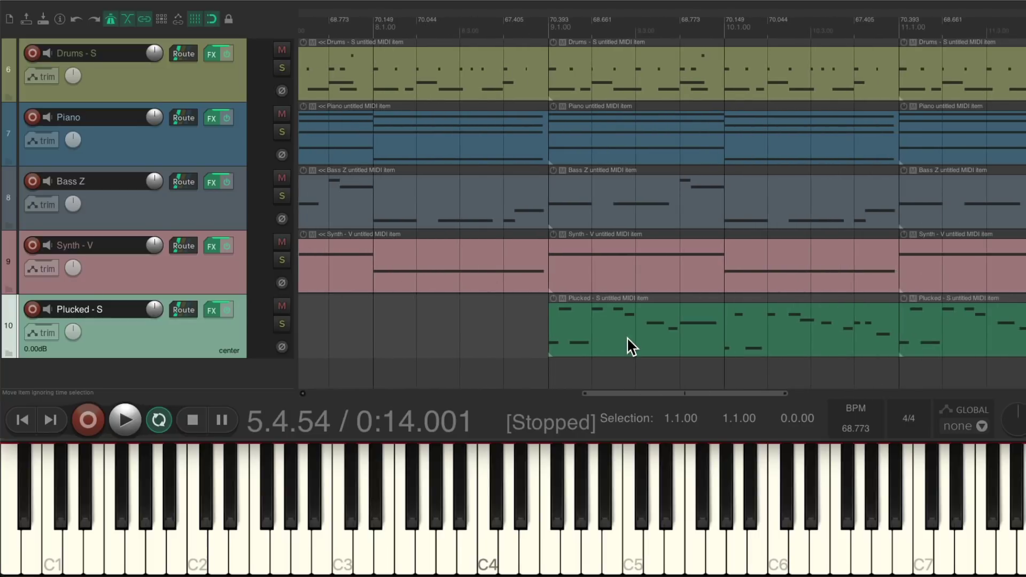
Play the arrangement from 3.1.00 to hear each part enter in turn, and stop playback.
key("Home")
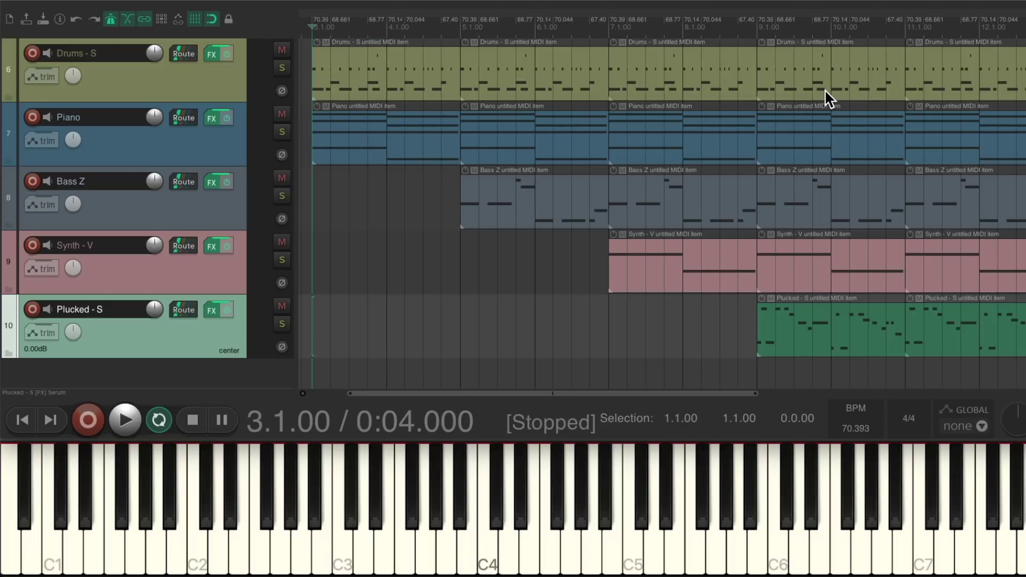
key("space")
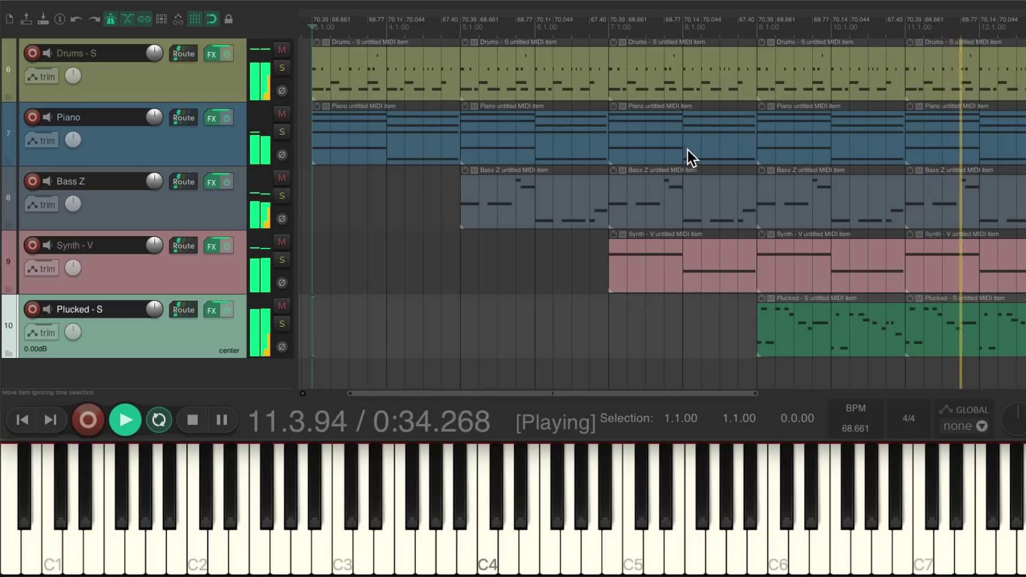
scroll(686, 149, "right", 5)
scroll(639, 166, "right", 3)
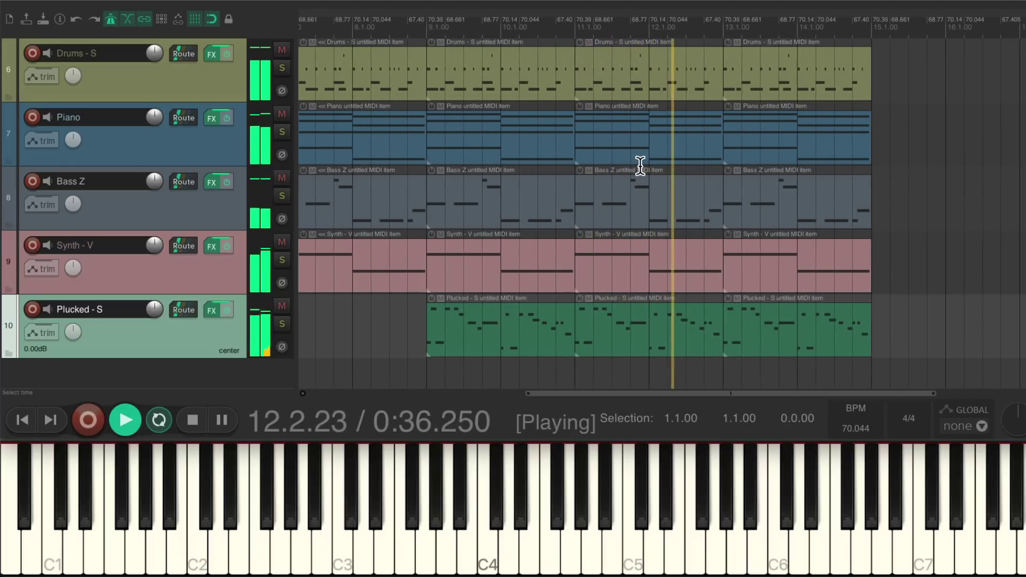
scroll(639, 165, "right", 1)
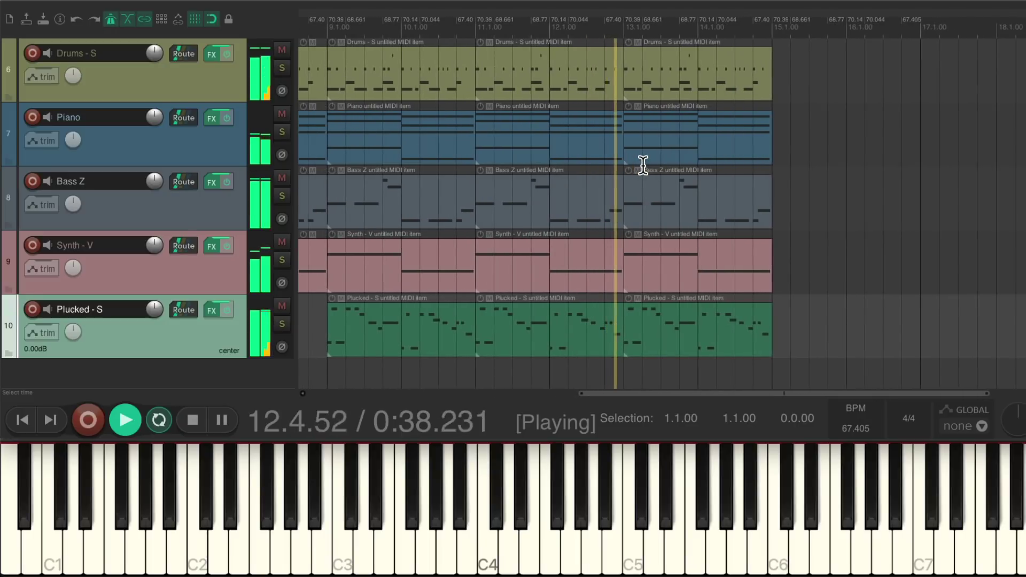
key("space")
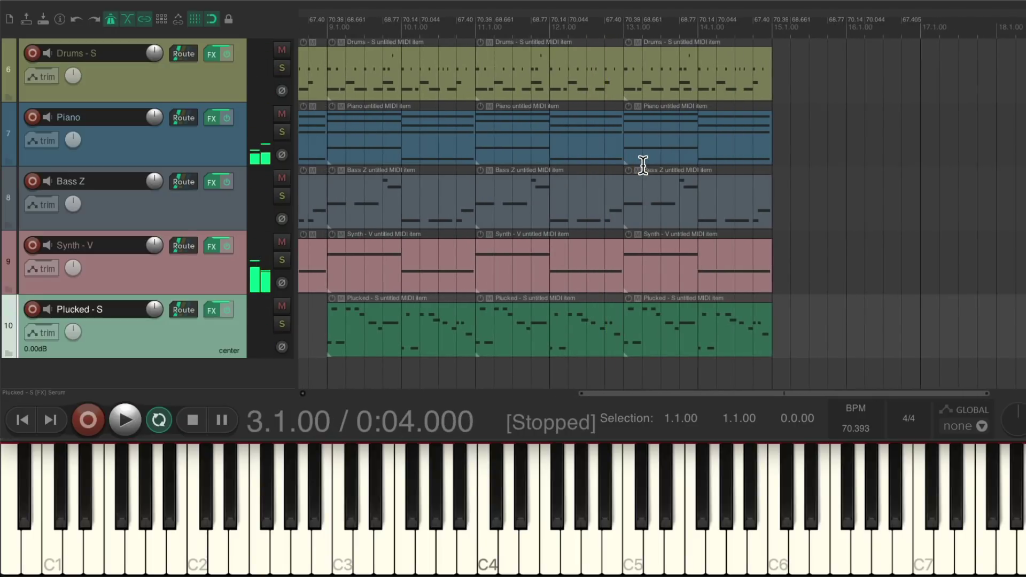